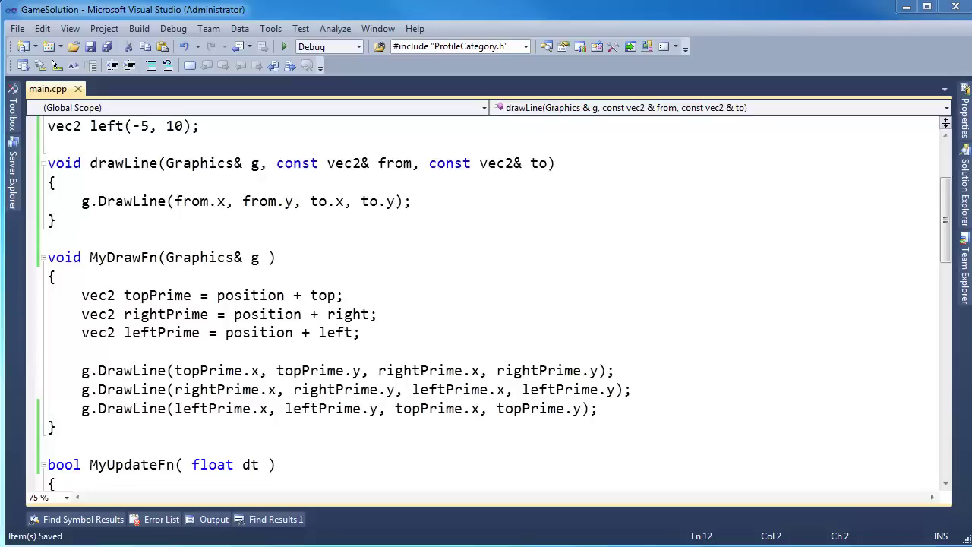
Build and run the game with F7, then close its window.
drag(48, 277, 594, 295)
key(F7)
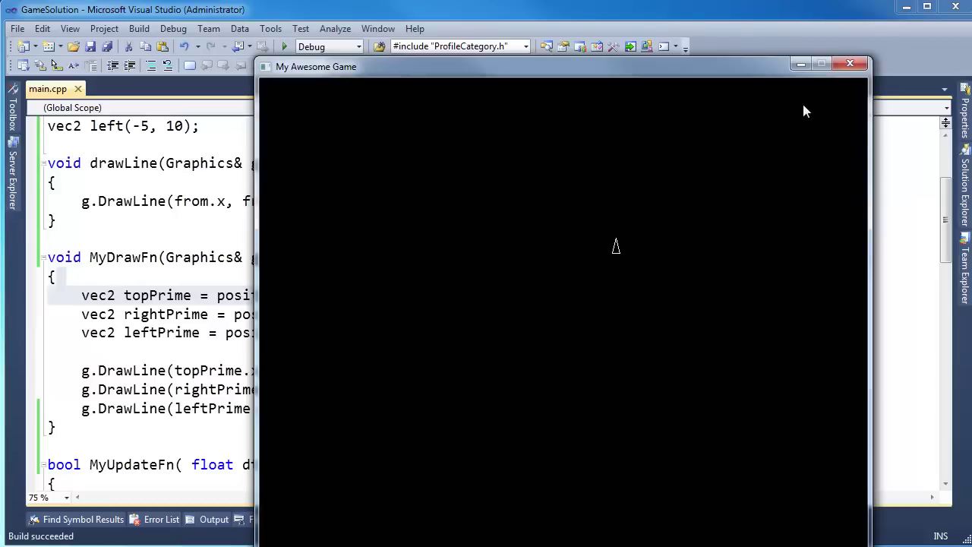
click(850, 64)
Declare float turretLength = 50; below the left vector.
scroll(276, 246, up, 3)
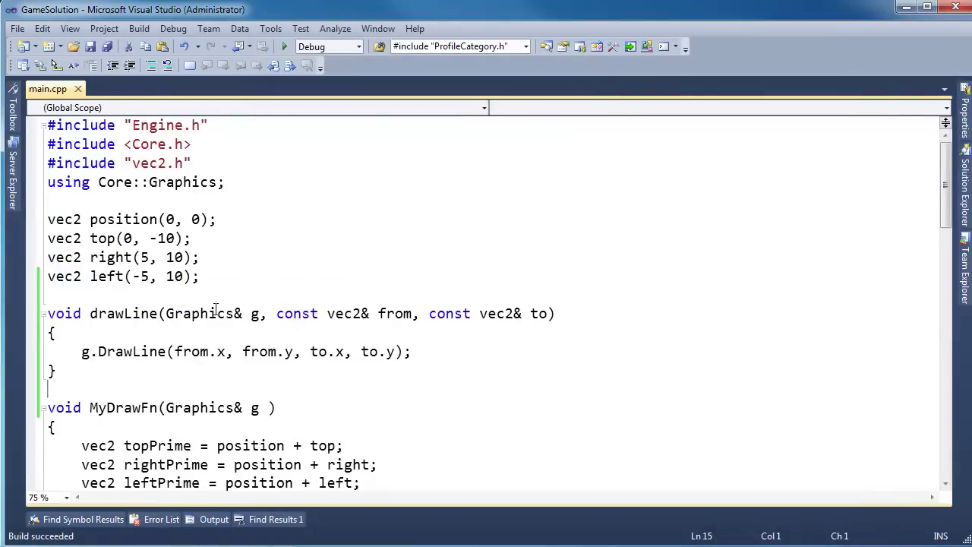
click(232, 289)
key(Return)
key(Return)
text(float )
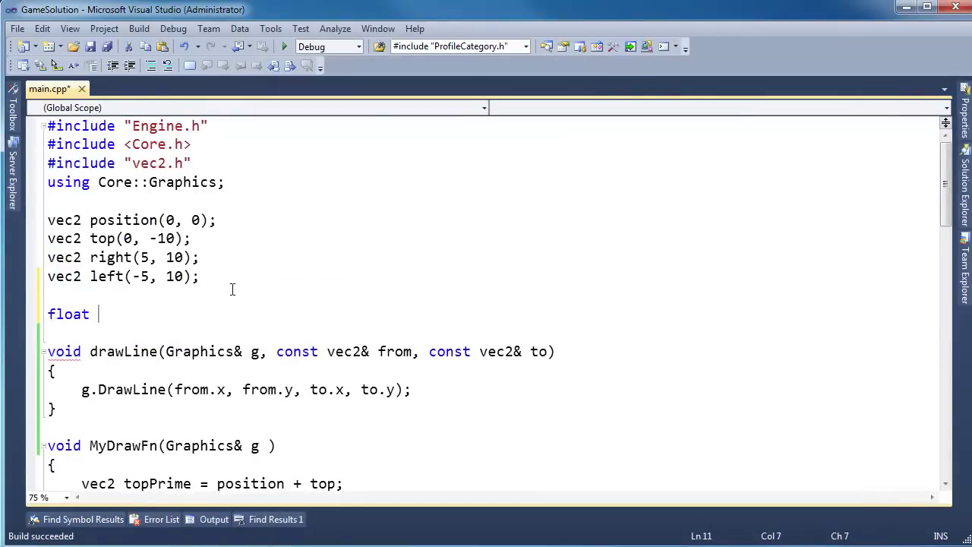
text(turretLength )
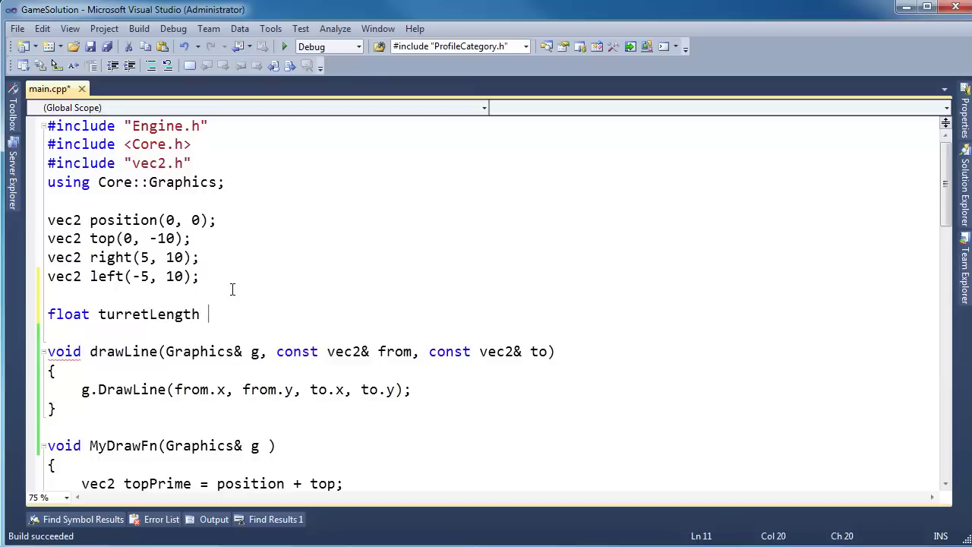
text(= 50;)
key(shift+Home)
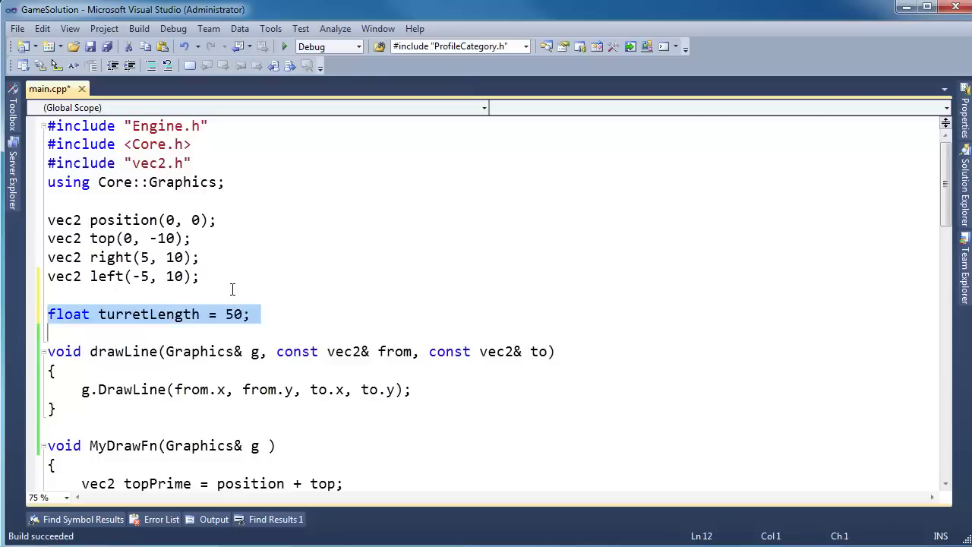
key(Down)
key(Up)
key(End)
Declare vec2 turret(turretLength, 0);, picking turretLength from IntelliSense.
key(Return)
text(vec)
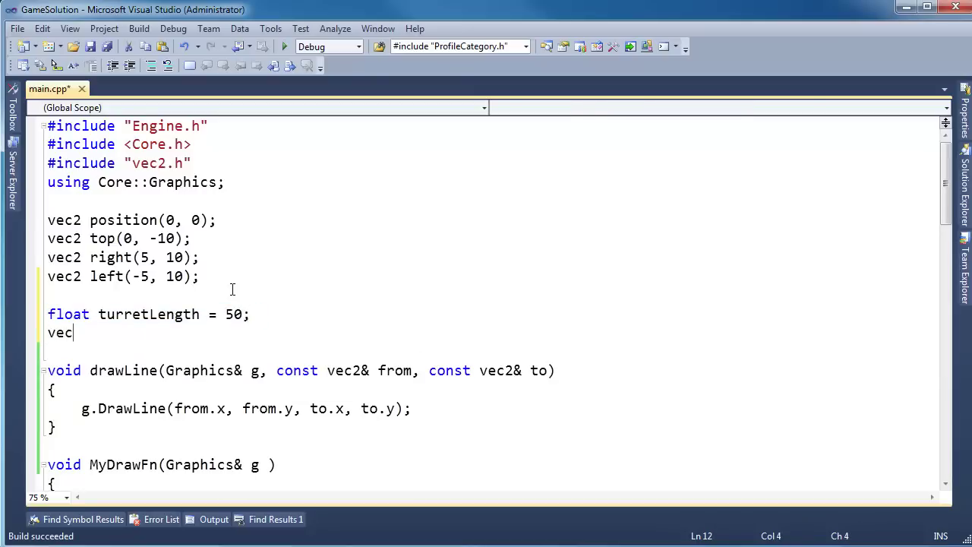
text(2 turrec)
text(turret(turret)
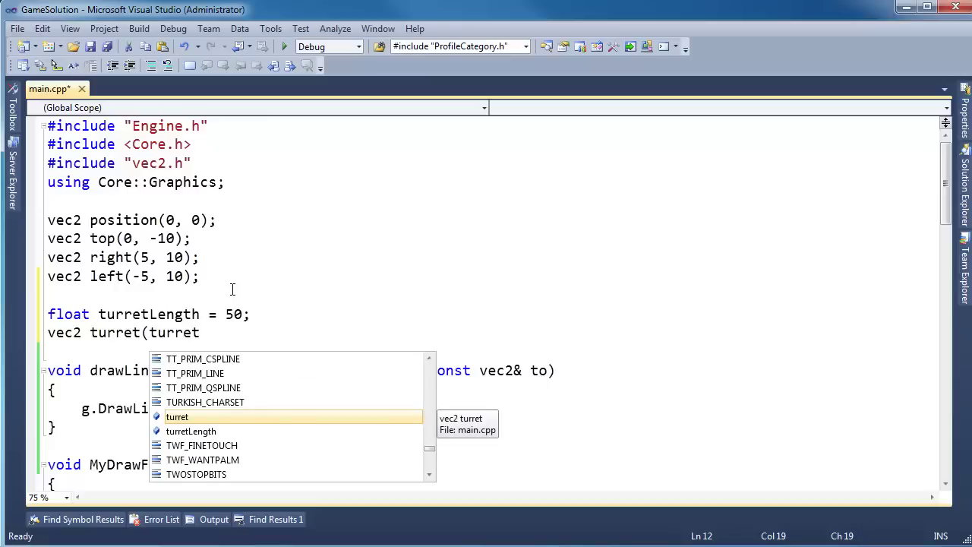
key(Down)
key(Tab)
text(, 0))
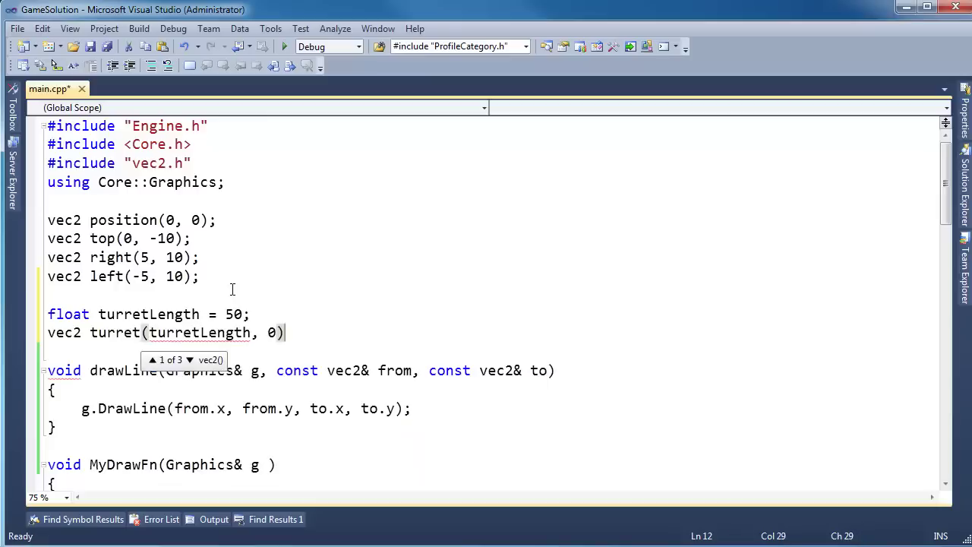
text(;)
Review the drawLine function's name and its inner DrawLine call arguments.
scroll(243, 284, down, 1)
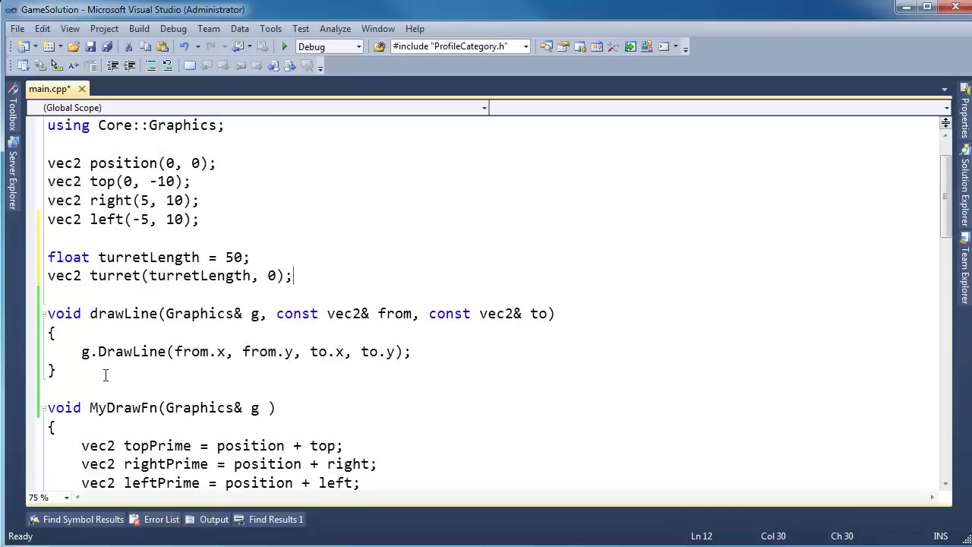
drag(102, 373, 47, 313)
click(124, 313)
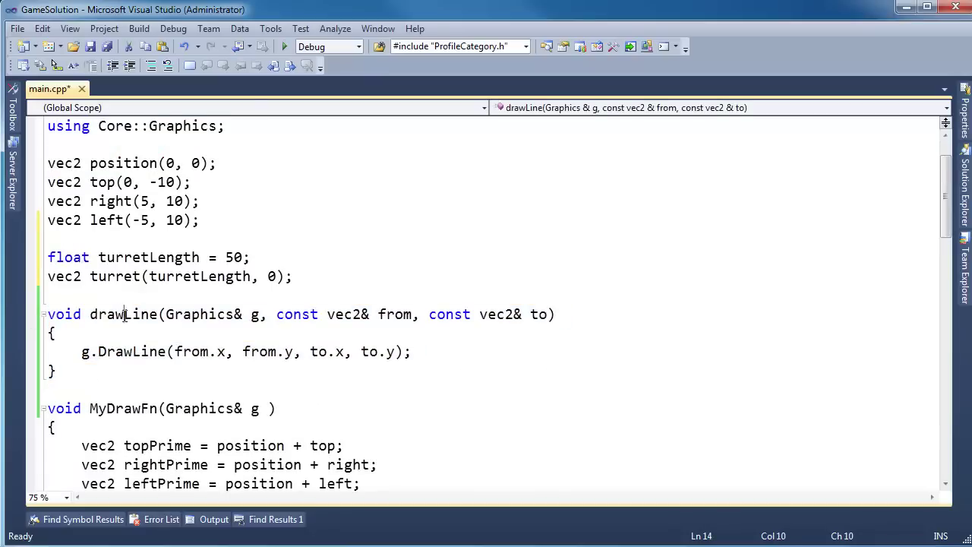
double_click(119, 315)
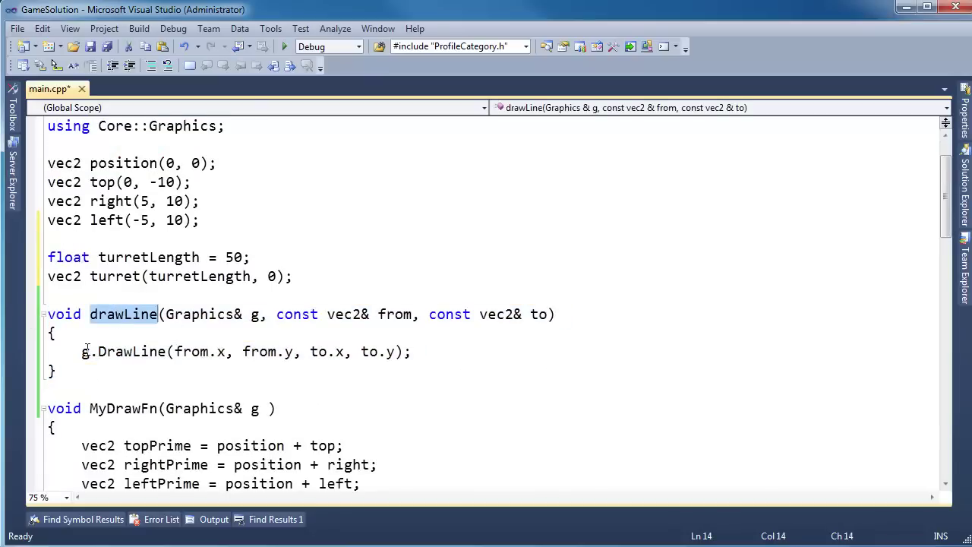
drag(90, 352, 395, 351)
drag(210, 320, 557, 315)
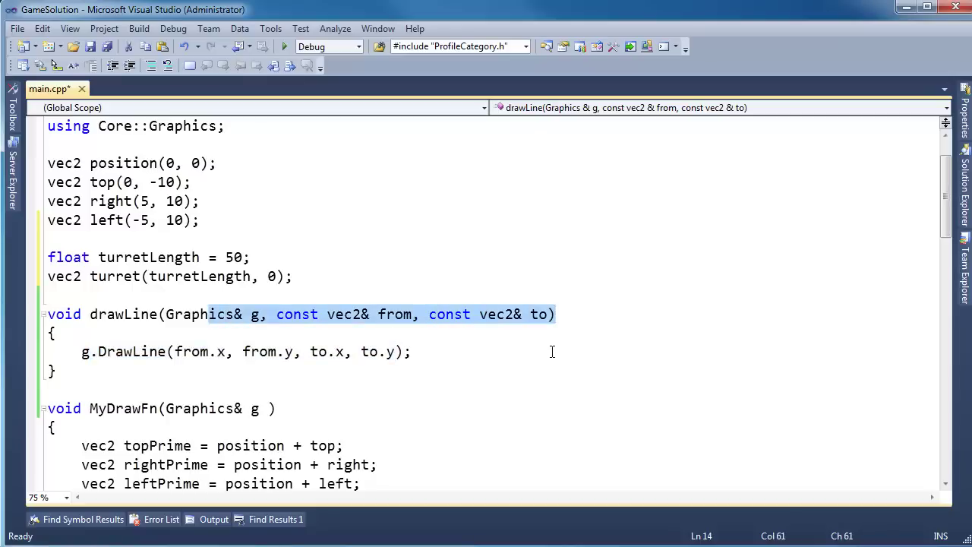
click(551, 350)
double_click(149, 314)
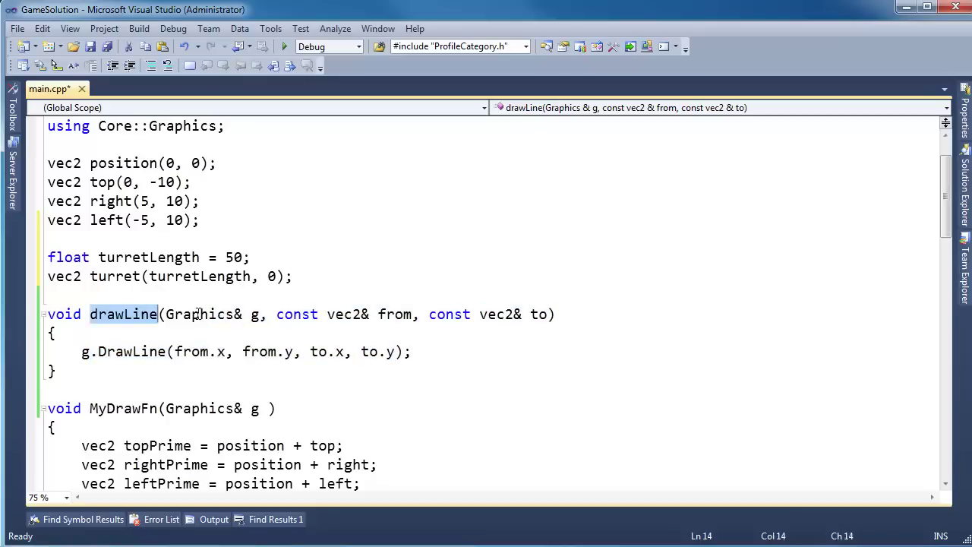
click(199, 314)
Check drawLine's from and to parameters and place the cursor after its closing brace.
double_click(404, 314)
double_click(538, 314)
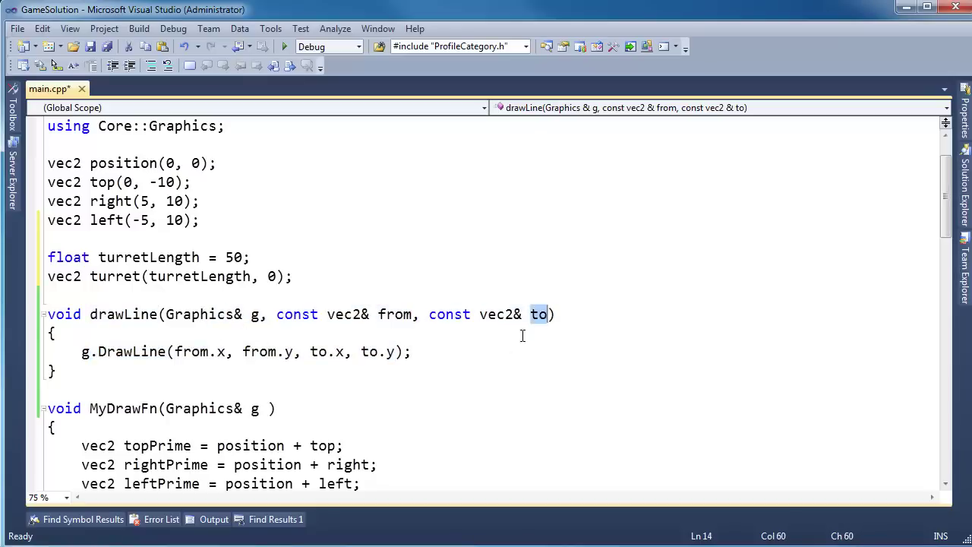
scroll(174, 327, down, 4)
scroll(189, 353, up, 2)
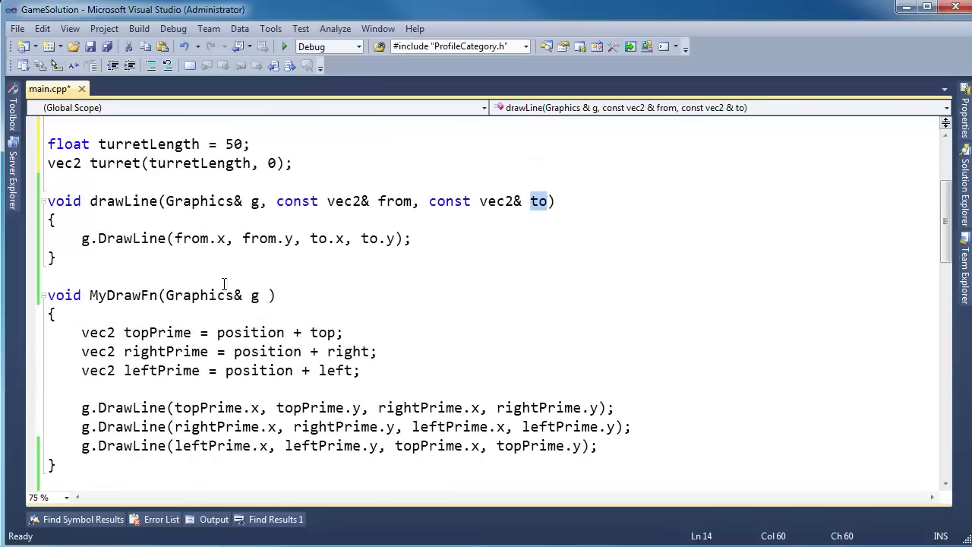
click(275, 316)
click(308, 259)
Rebuild and run the game with F5, sketch ZoomIt arrows at the ship, then erase them.
key(F5)
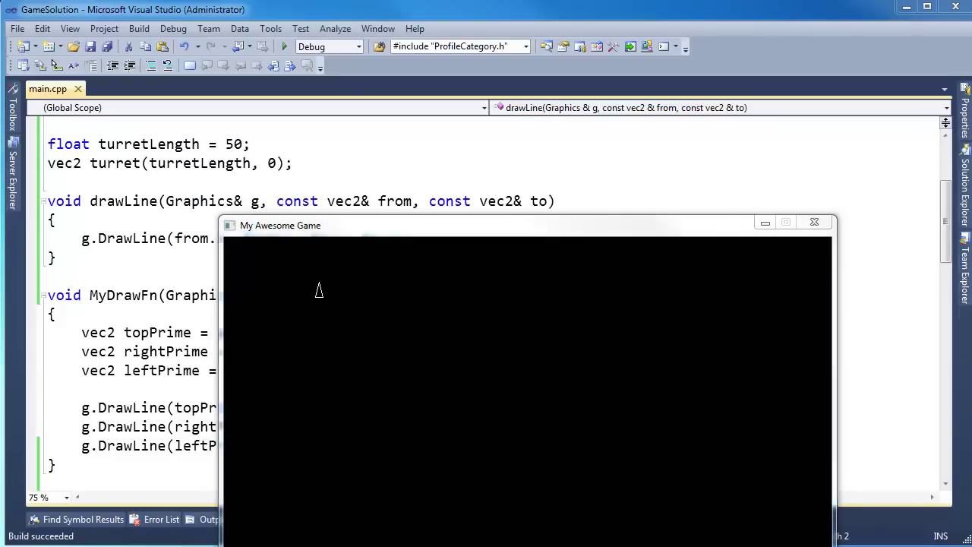
key(Escape)
mouse_move(233, 243)
mouse_down()
mouse_move(320, 291)
mouse_move(308, 296)
mouse_up()
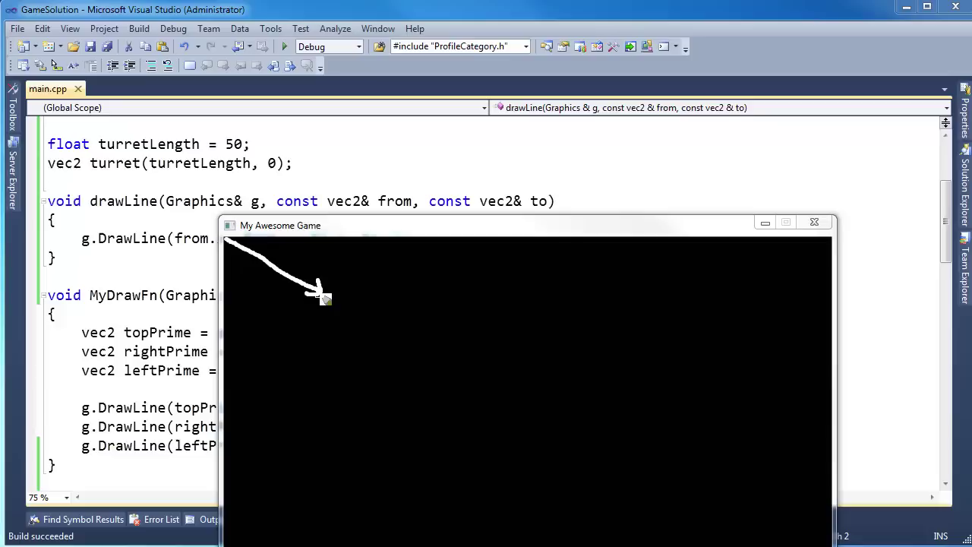
mouse_move(323, 297)
mouse_down()
mouse_move(388, 293)
mouse_move(382, 303)
mouse_up()
key(e)
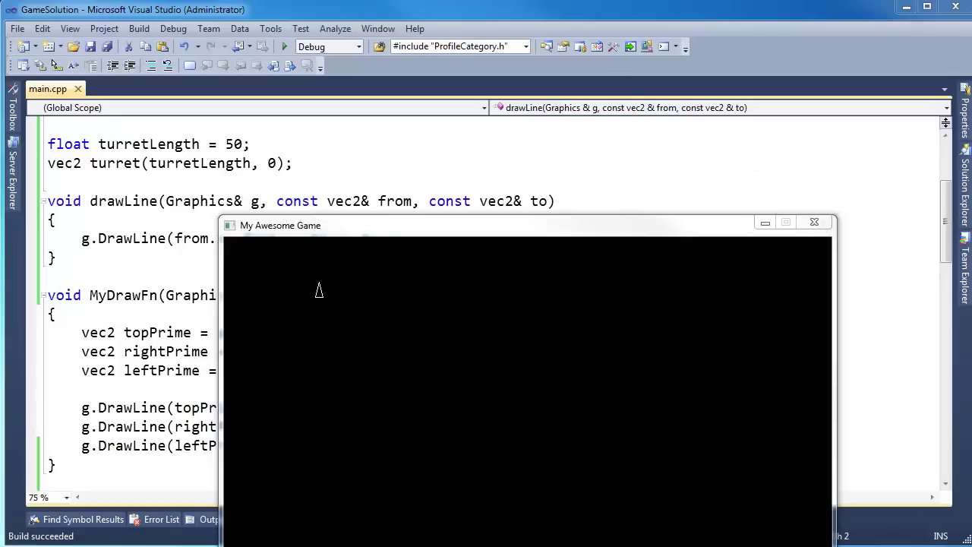
click(734, 416)
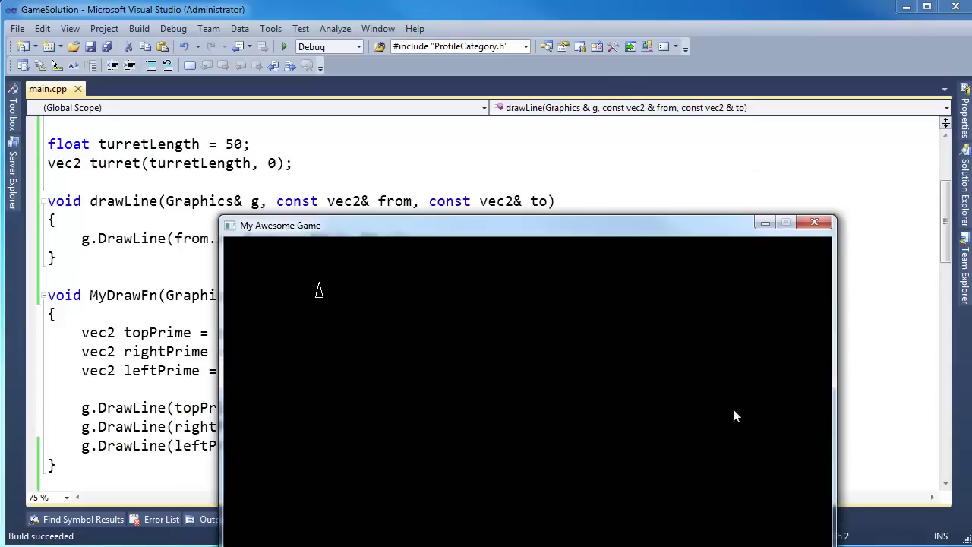
Add g.DrawLine(position, position + turret); on a new line in MyDrawFn.
click(814, 223)
scroll(603, 304, down, 2)
click(167, 362)
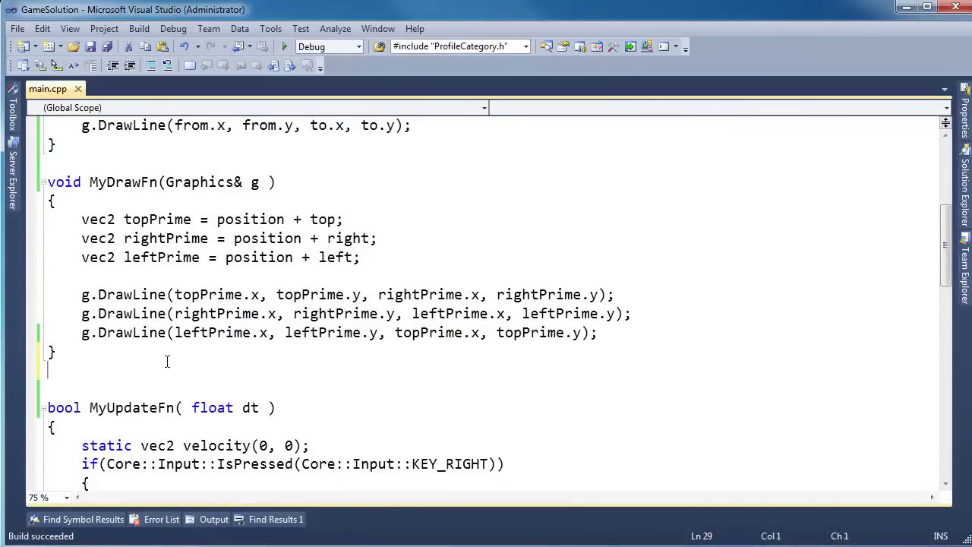
key(BackSpace)
key(Left)
key(Return)
key(Up)
key(Return)
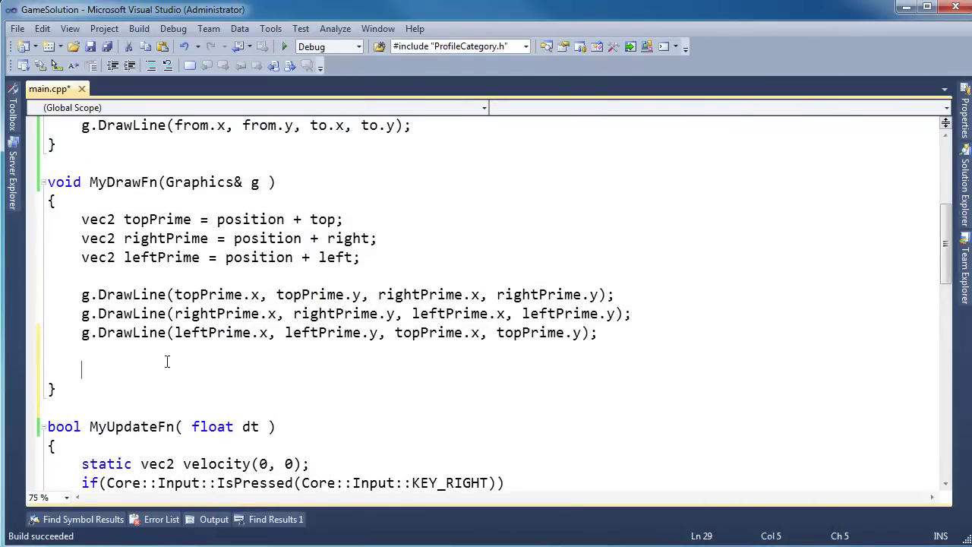
text(g.DrawLine)
key(Tab)
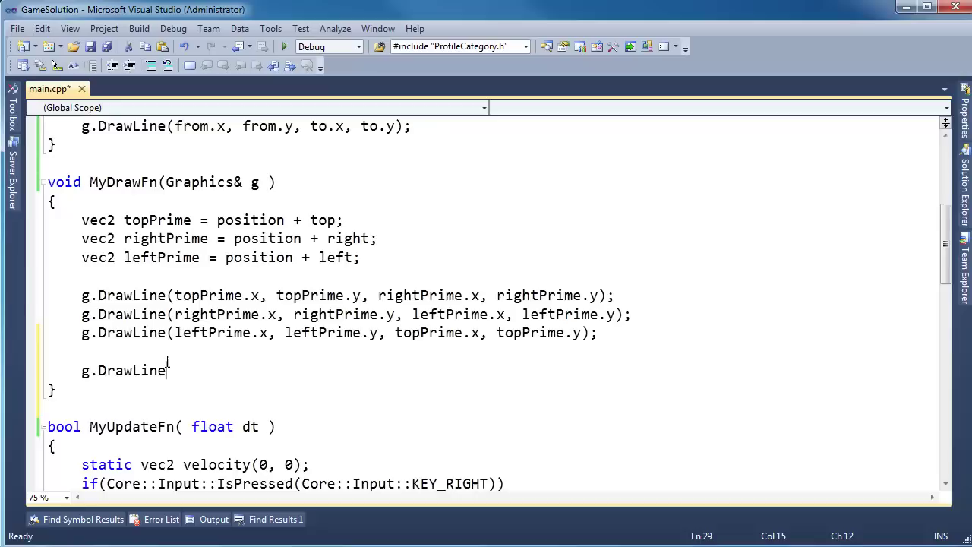
text((position, )
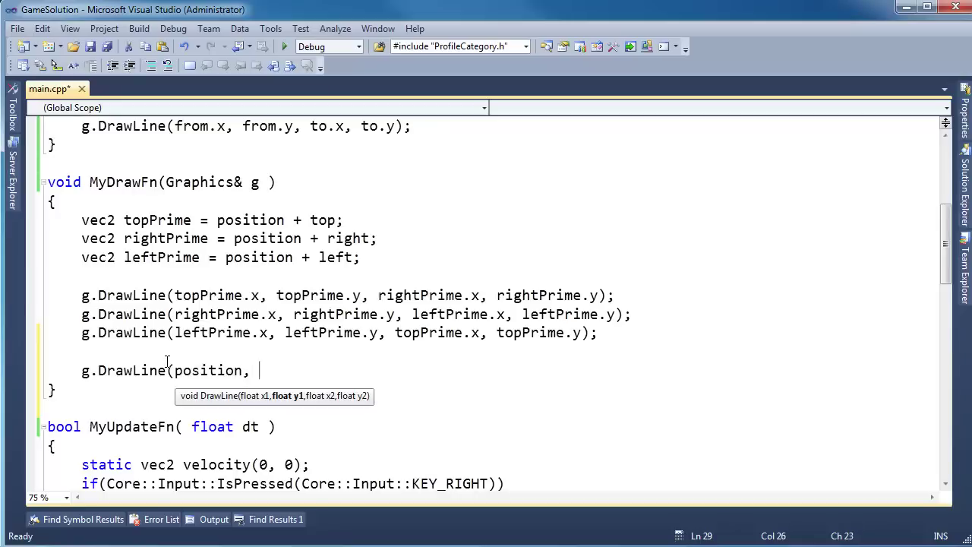
text(position + tu)
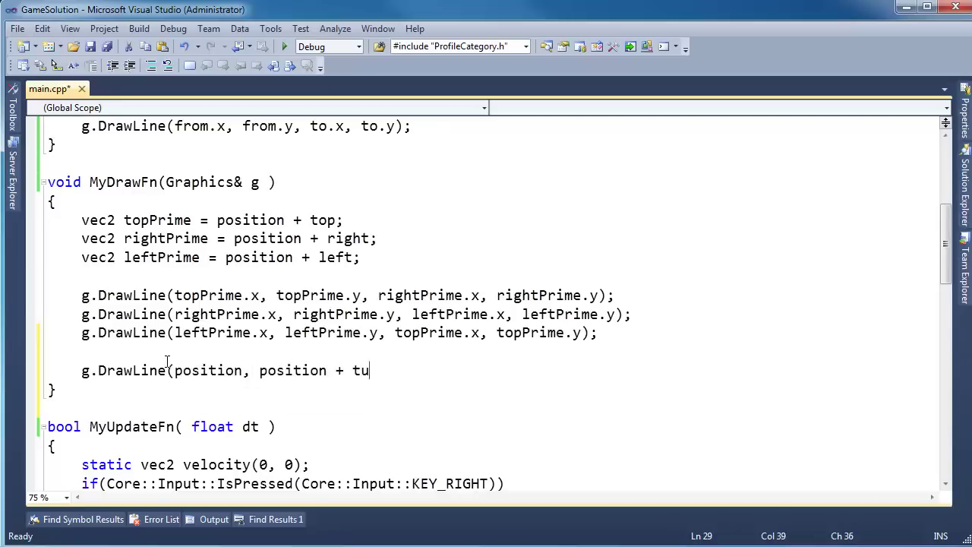
text(r)
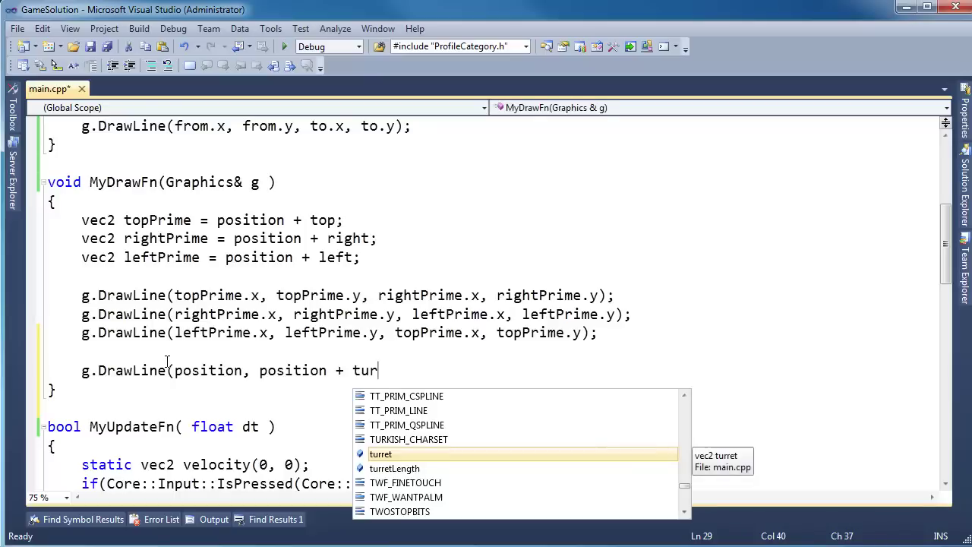
text(ret);)
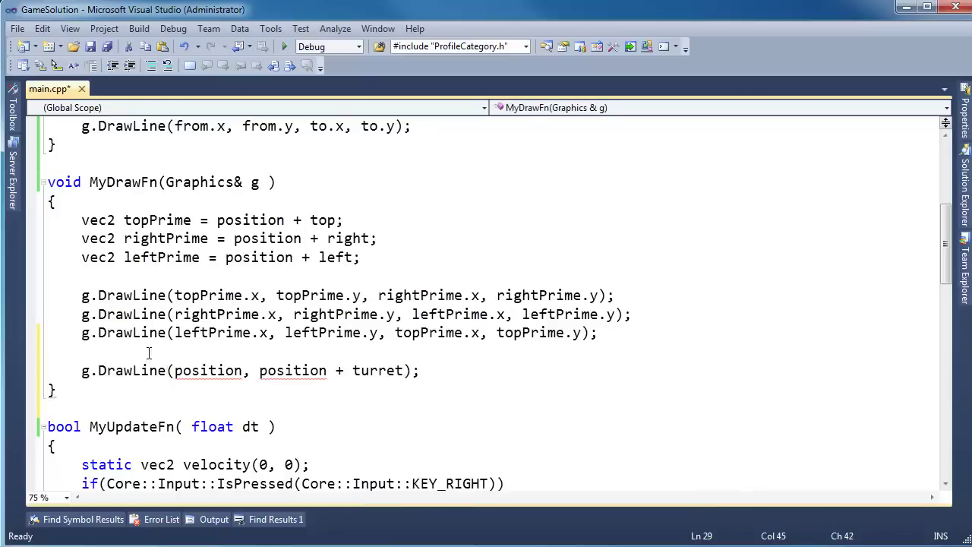
Insert g as the first argument and run, answering No to the build-error prompt.
click(174, 369)
text(g,)
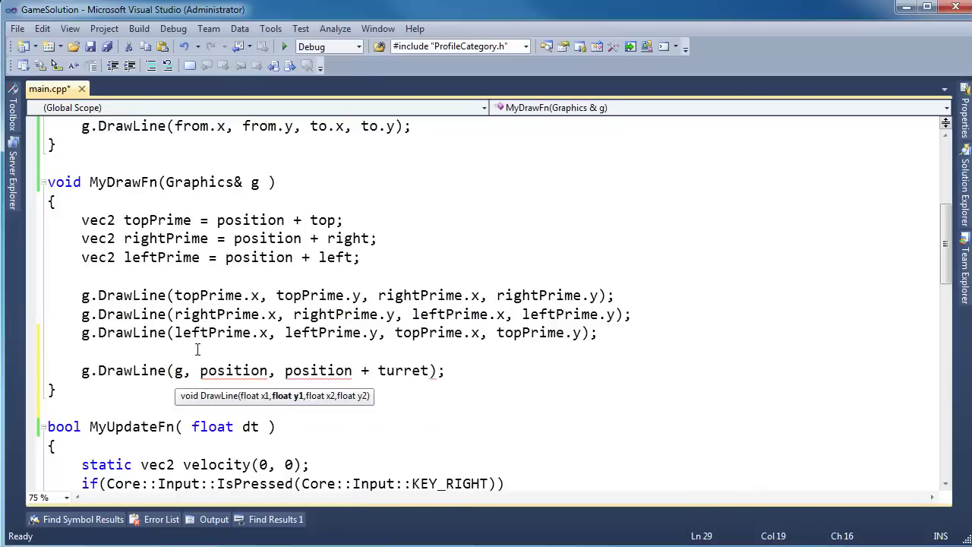
click(197, 348)
key(F5)
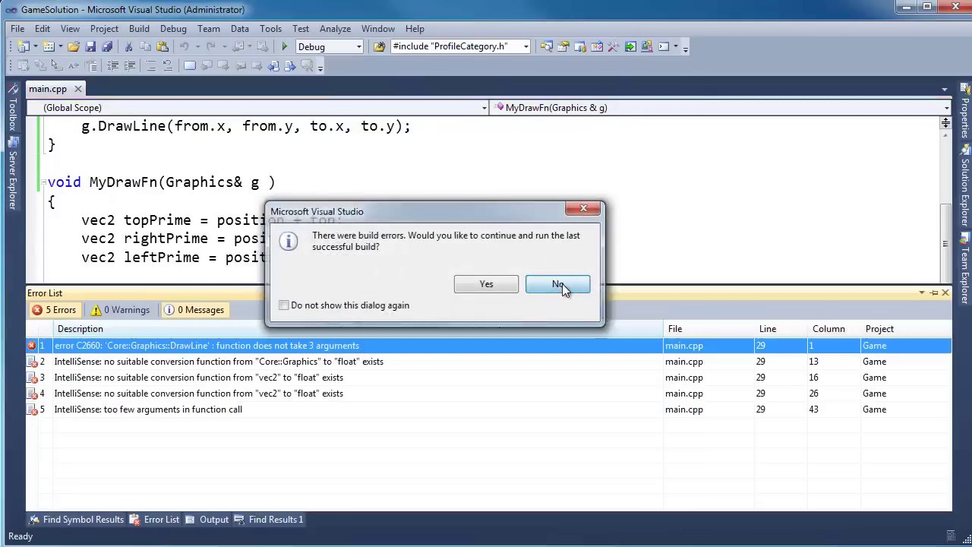
click(558, 284)
Change the call to drawLine(g, position, position + turret) and rerun the game.
scroll(250, 393, up, 2)
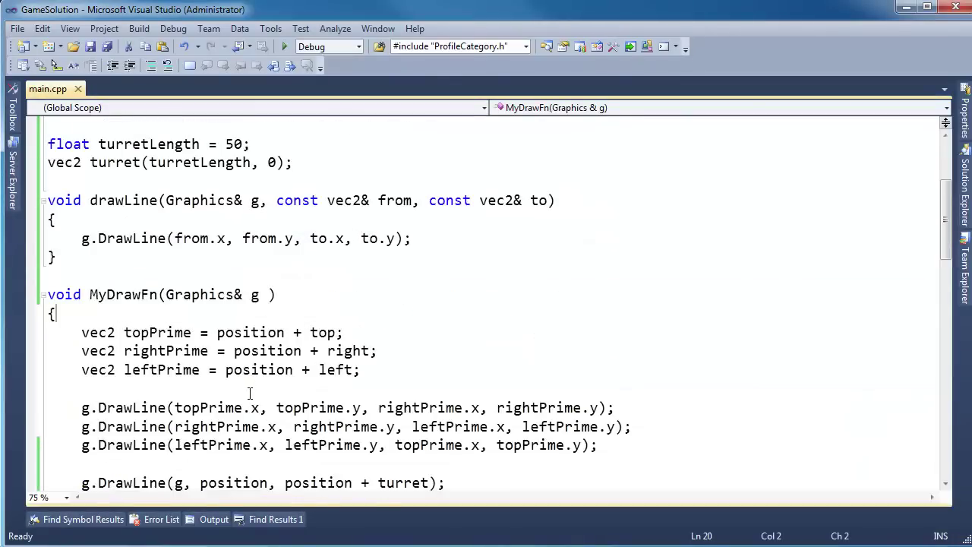
scroll(332, 317, down, 1)
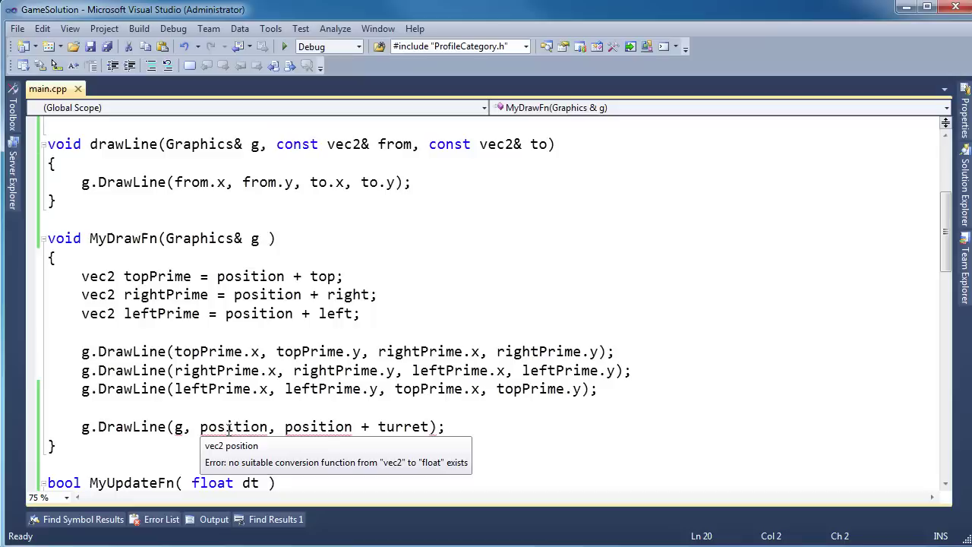
click(106, 427)
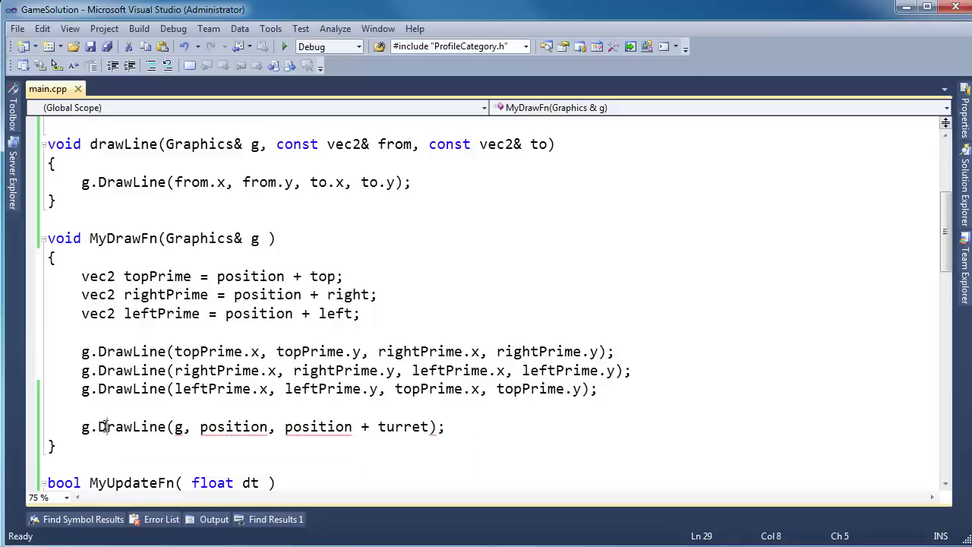
key(BackSpace)
key(BackSpace)
key(BackSpace)
text(d)
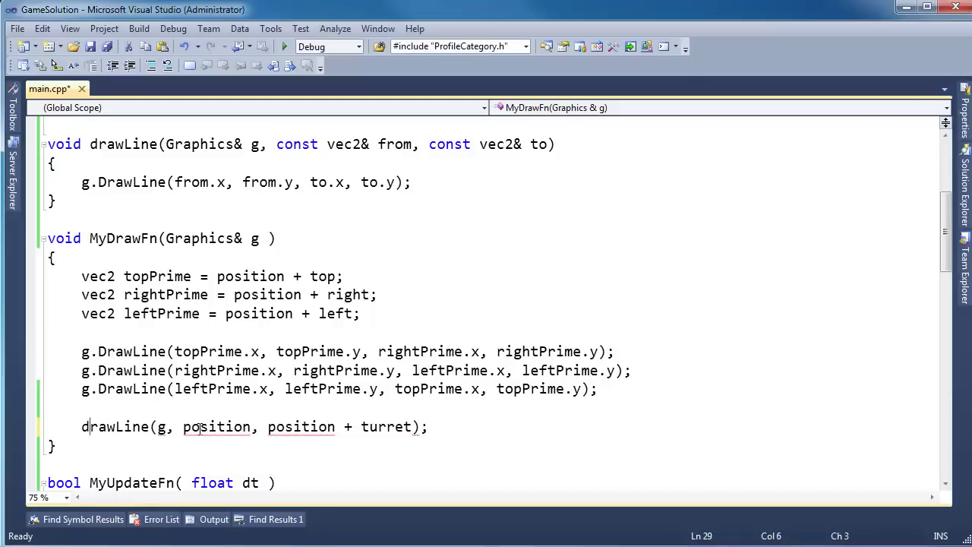
key(F5)
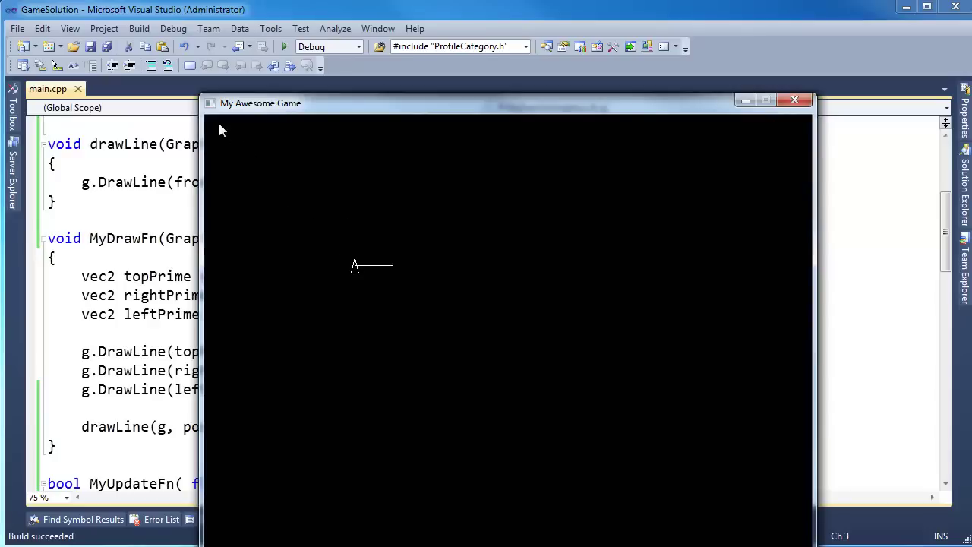
right_click(252, 2)
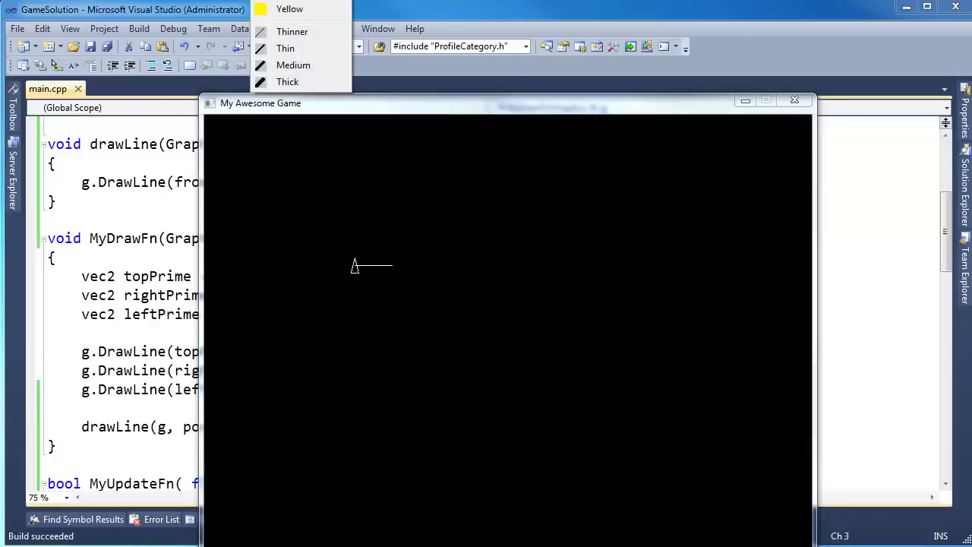
Pick the Thick pen and draw a white horizontal line from the ship across the game window.
click(278, 7)
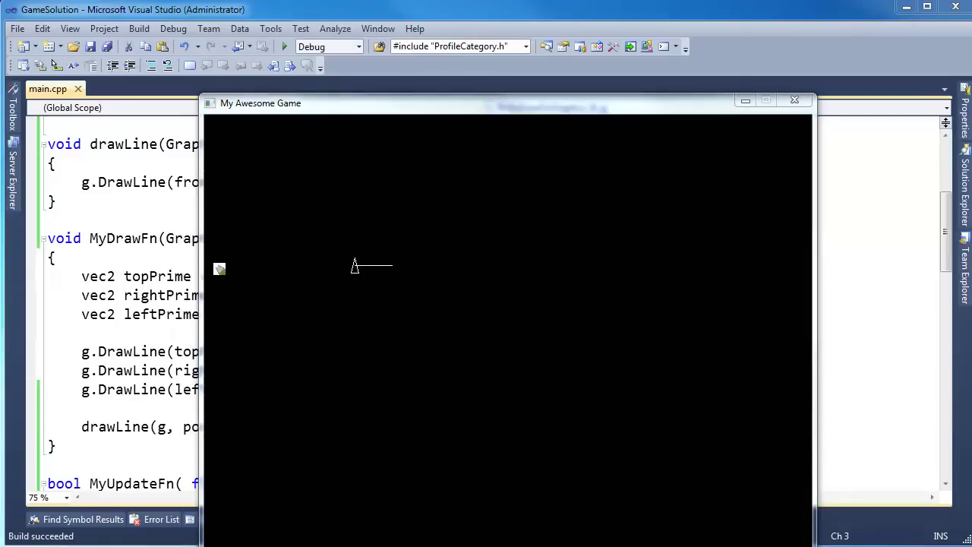
drag(218, 269, 794, 263)
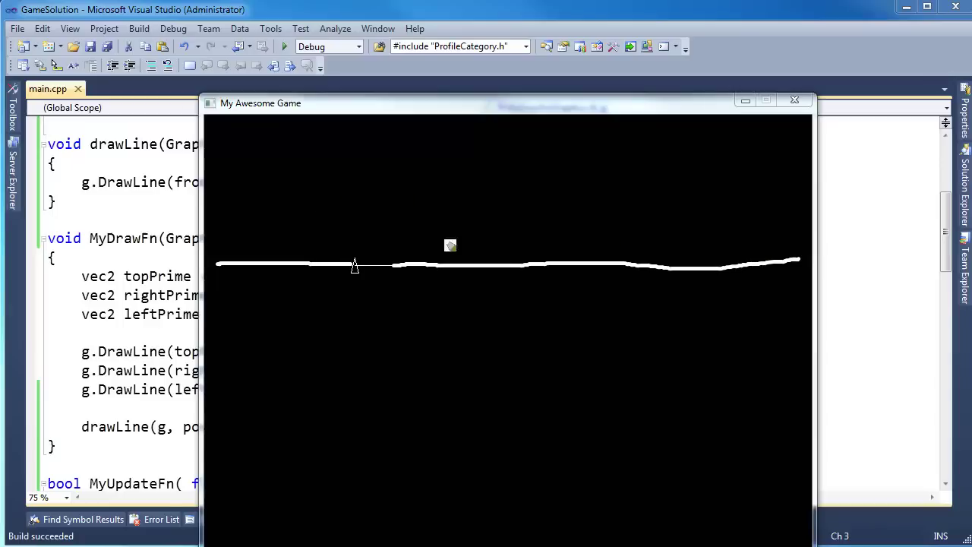
Switch the pen to blue and keep a single blue arrow pointing up from the ship.
right_click(355, 265)
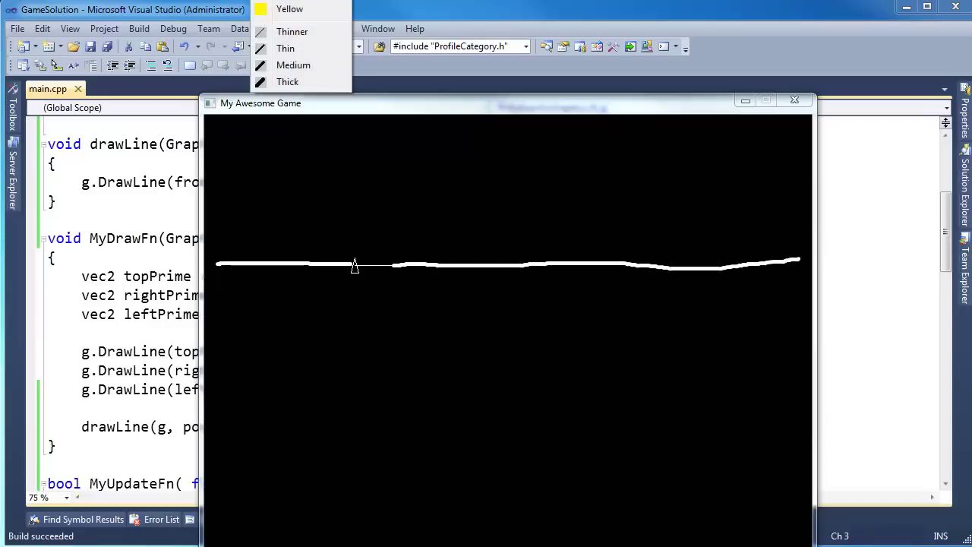
click(355, 265)
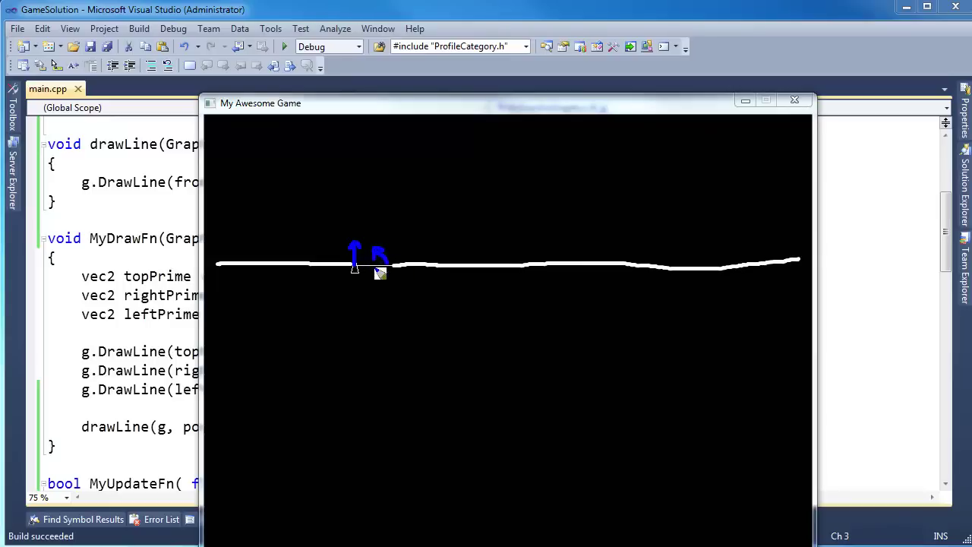
click(357, 292)
click(361, 286)
Draw white vertical strokes from the ground line, then erase all but the tall right vertical.
right_click(354, 268)
key(Escape)
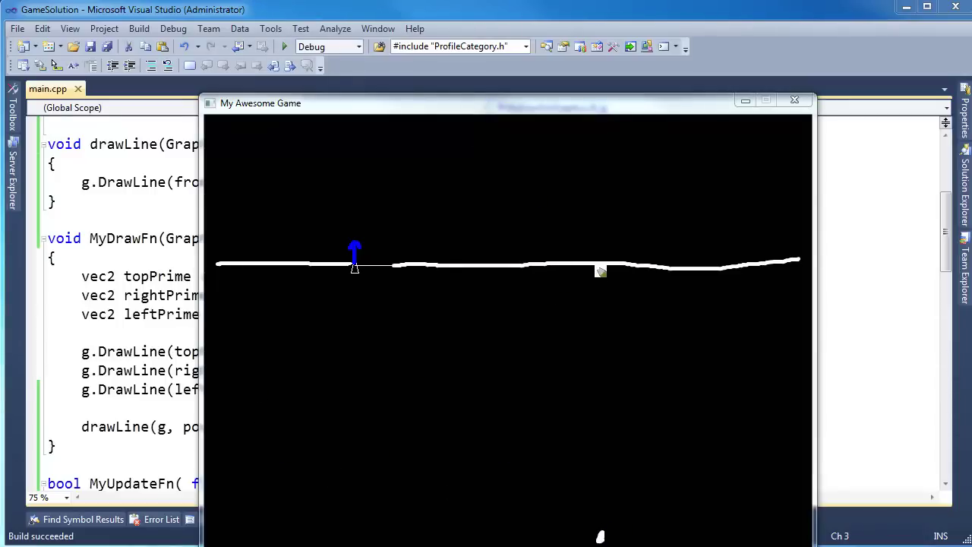
drag(598, 280, 602, 536)
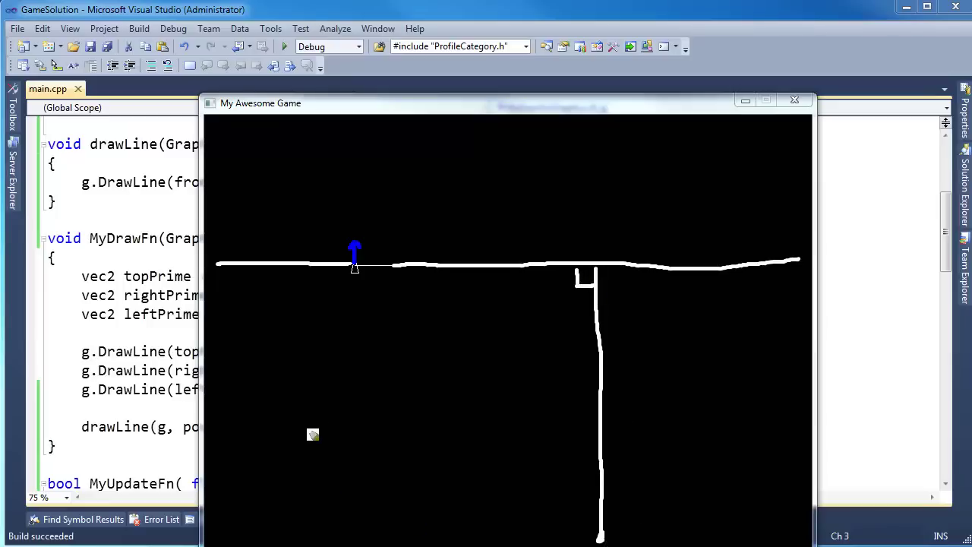
mouse_move(300, 268)
mouse_down()
mouse_move(308, 434)
mouse_move(234, 272)
mouse_up()
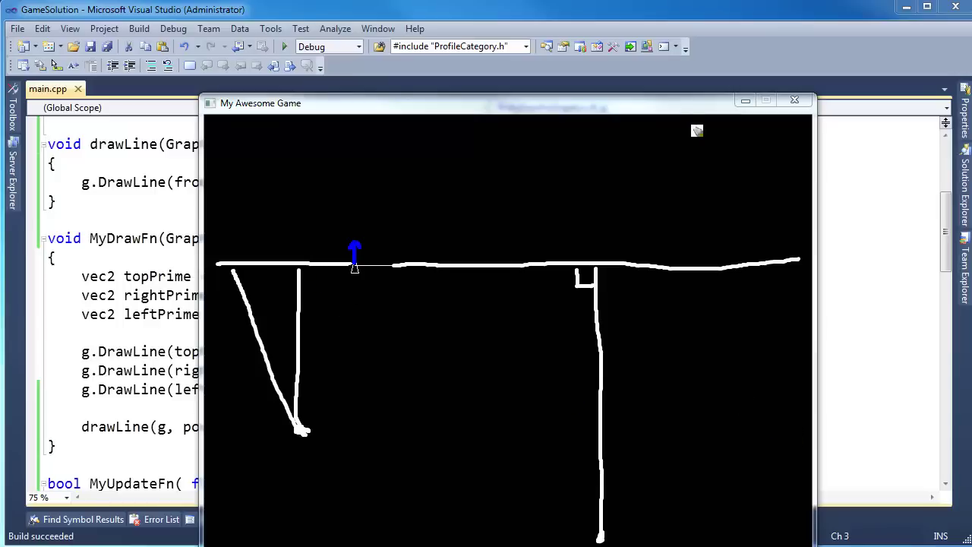
drag(706, 146, 709, 267)
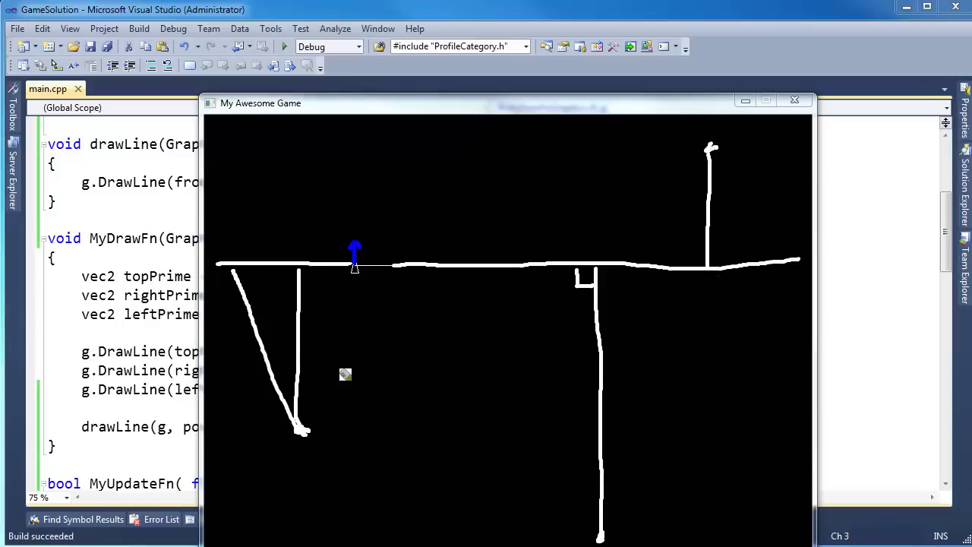
mouse_move(345, 374)
mouse_down()
mouse_move(284, 430)
mouse_move(278, 406)
mouse_move(300, 311)
mouse_move(305, 333)
mouse_move(263, 341)
mouse_move(239, 289)
mouse_up()
mouse_move(602, 541)
mouse_down()
mouse_move(595, 300)
mouse_move(585, 284)
mouse_move(594, 288)
mouse_up()
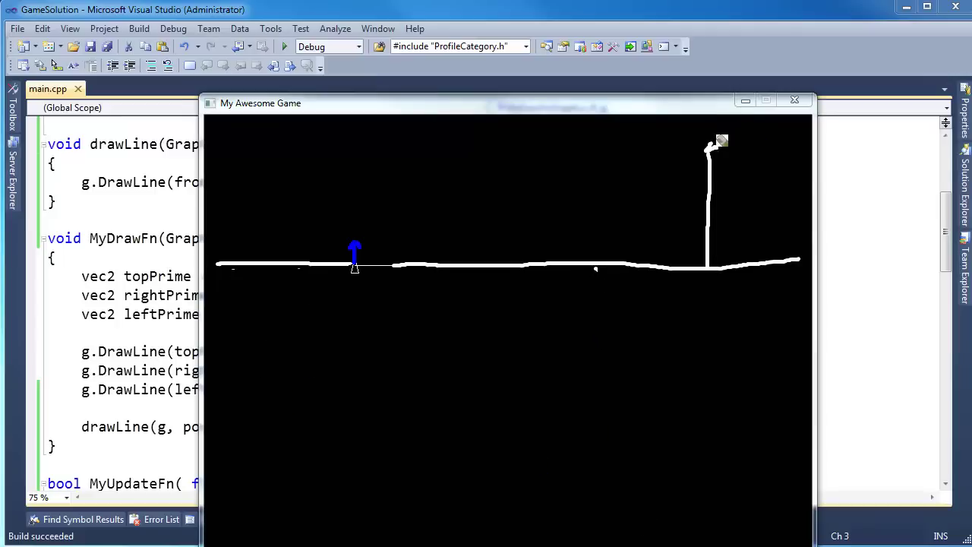
Replace the right vertical with a dotted one and draw a diagonal arrow up from the ship.
mouse_move(721, 141)
mouse_down()
mouse_move(716, 250)
mouse_move(687, 222)
mouse_up()
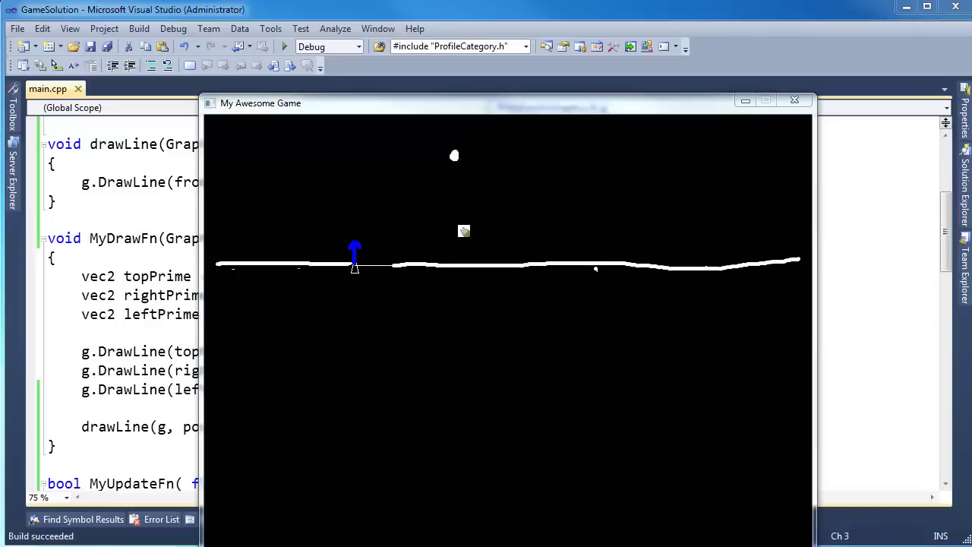
drag(460, 172, 458, 237)
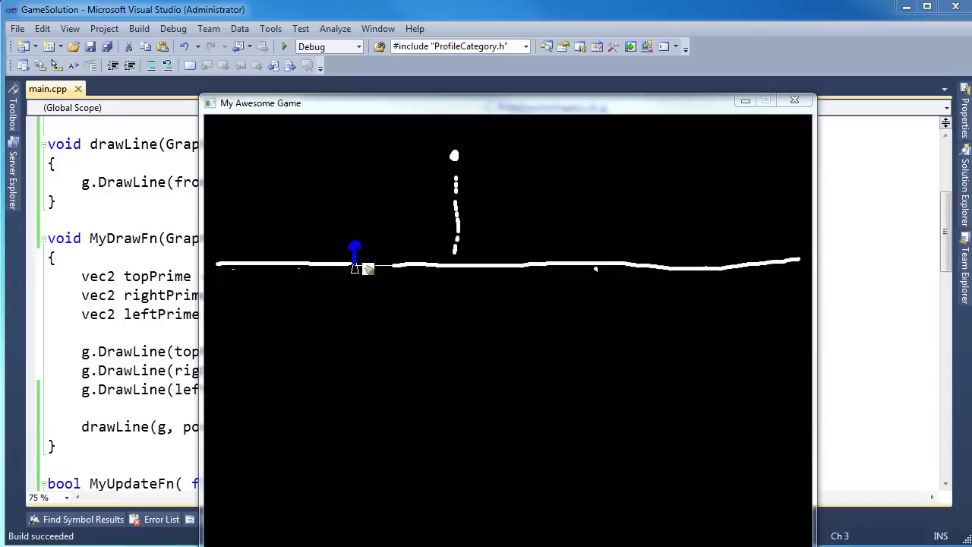
drag(357, 266, 450, 157)
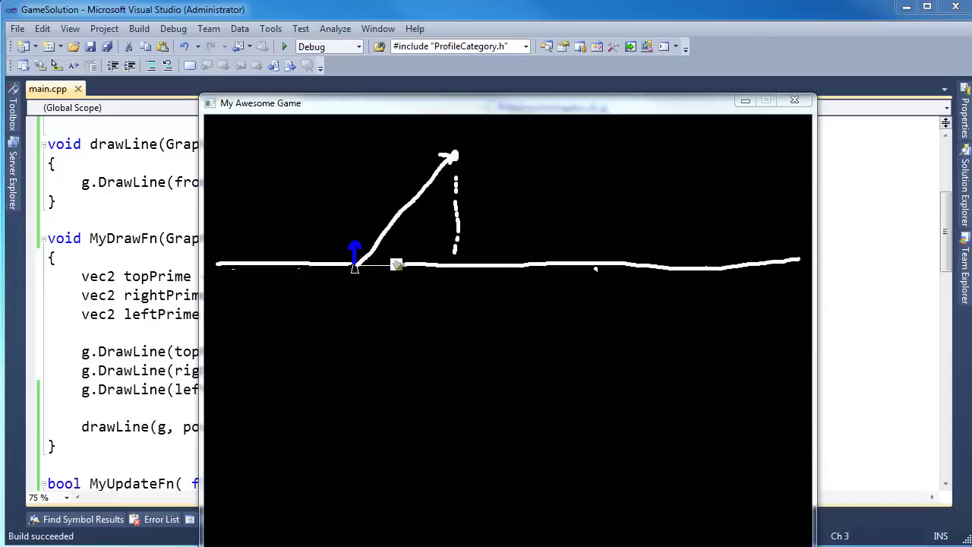
drag(390, 257, 396, 267)
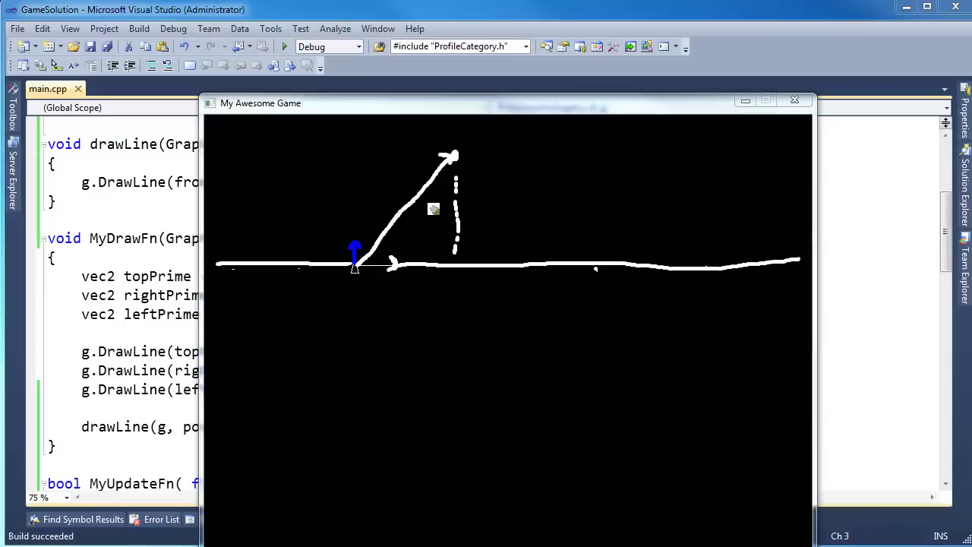
Label the diagonal s and blue arrow t, add dashed and vertical lines, and erase the dotted line.
drag(429, 205, 421, 213)
drag(328, 243, 341, 243)
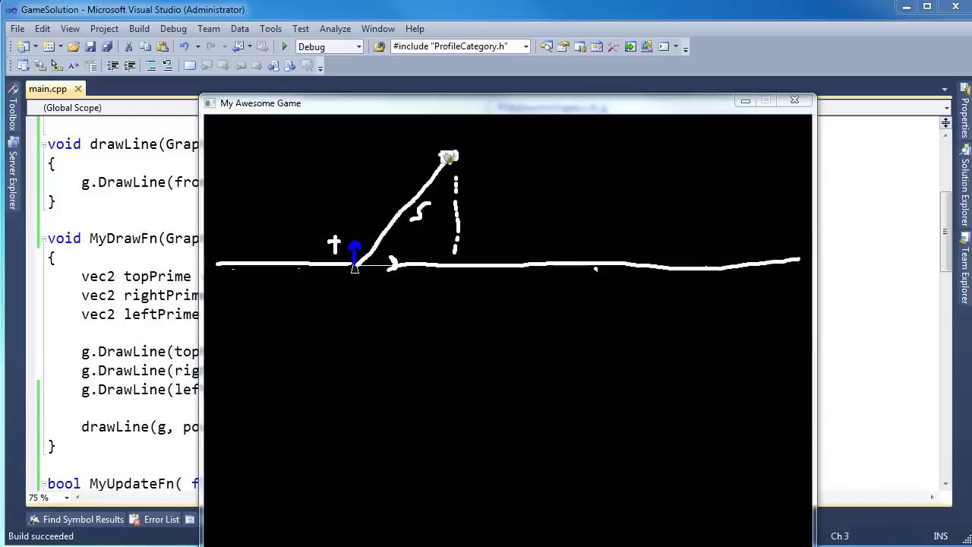
drag(447, 157, 369, 164)
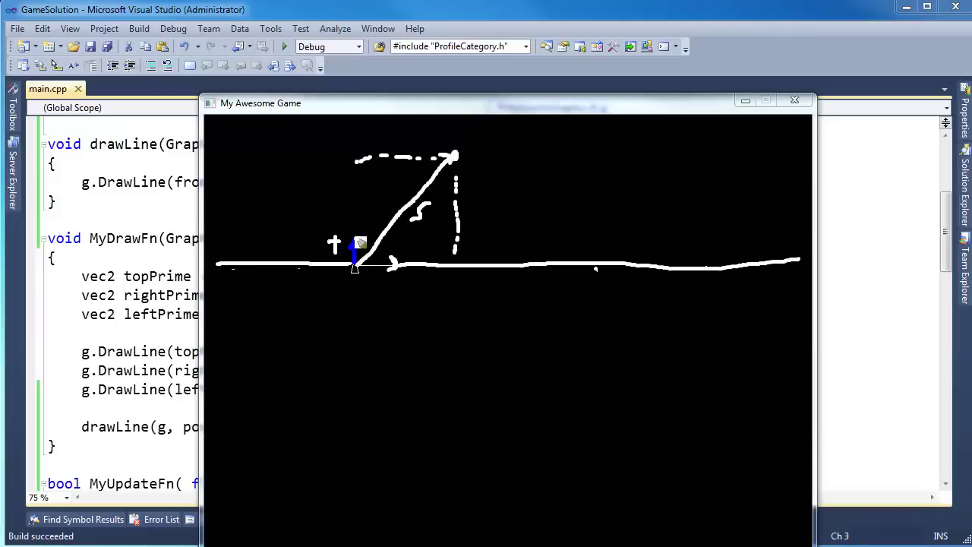
drag(360, 242, 362, 175)
drag(463, 184, 461, 245)
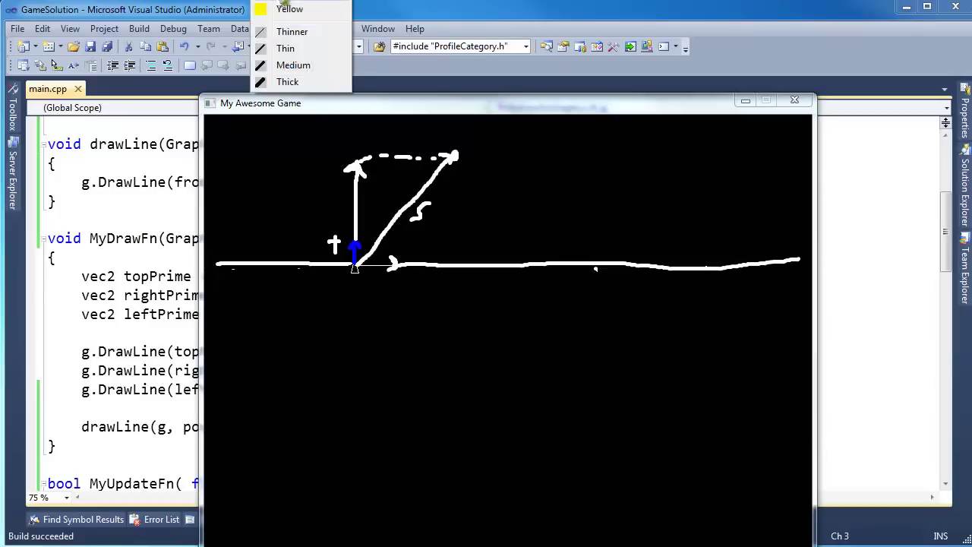
Label r, sketch a triangle marked h, θ, a, mark θ between r and s, and write cos θ =.
drag(337, 199, 352, 190)
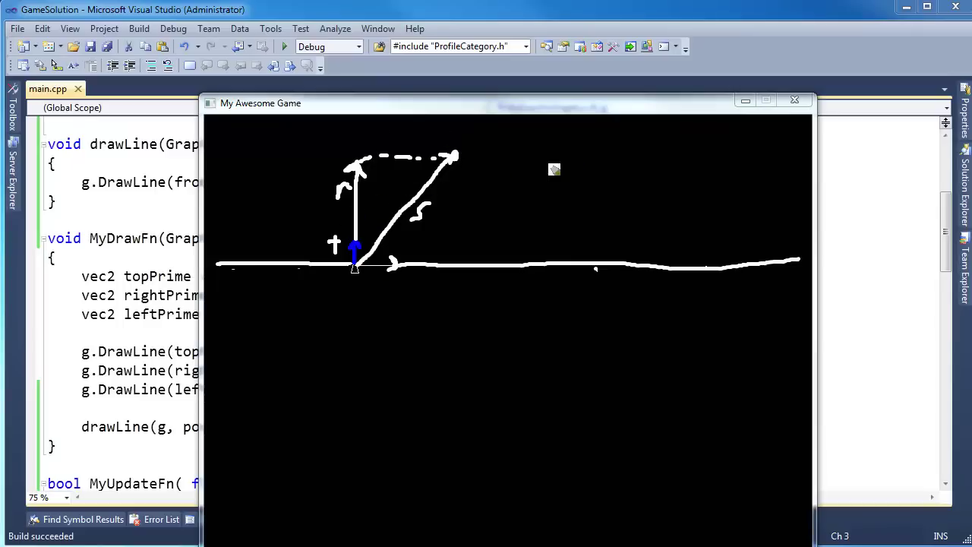
mouse_move(544, 152)
mouse_down()
mouse_move(547, 258)
mouse_move(652, 159)
mouse_move(554, 155)
mouse_up()
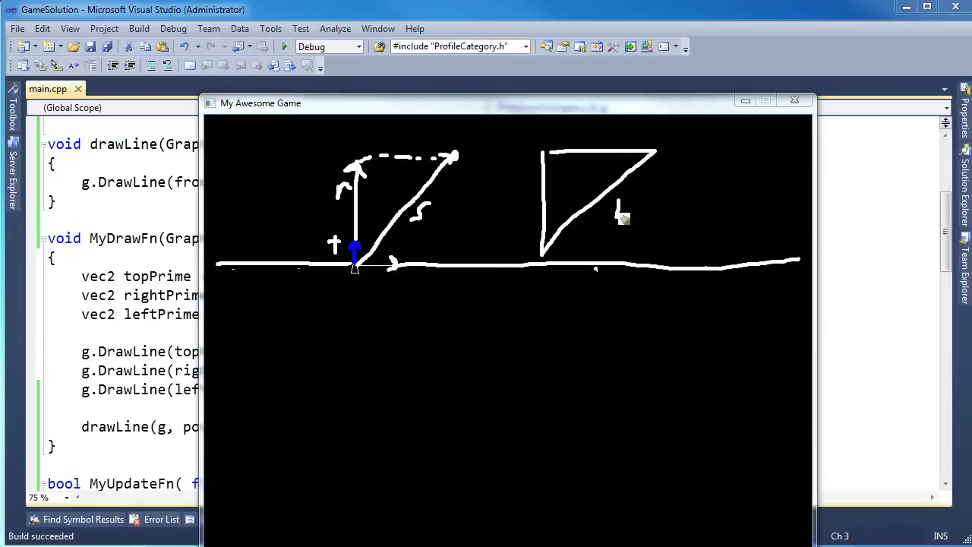
drag(623, 218, 635, 227)
mouse_move(547, 203)
mouse_down()
mouse_move(575, 218)
mouse_move(560, 190)
mouse_move(580, 197)
mouse_up()
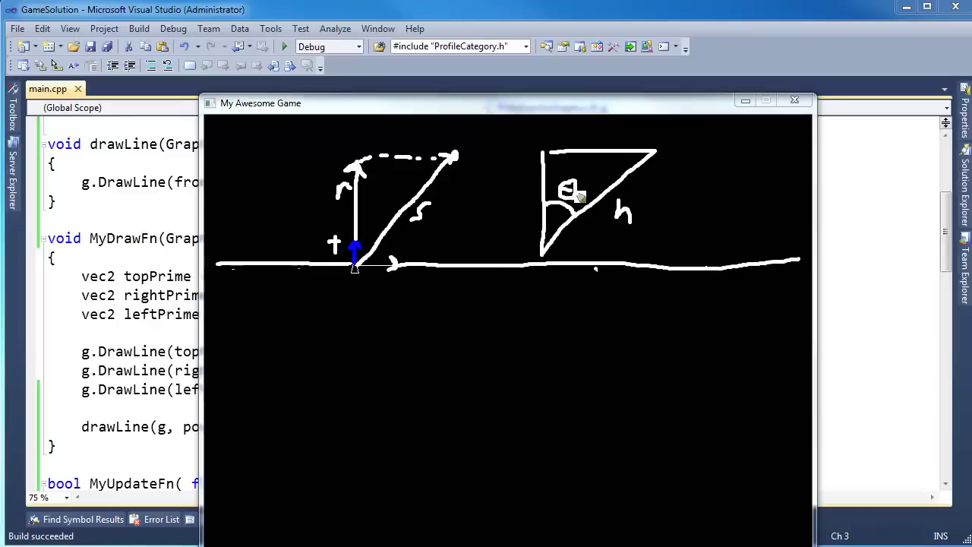
mouse_move(359, 228)
mouse_down()
mouse_move(388, 225)
mouse_move(373, 207)
mouse_move(384, 209)
mouse_up()
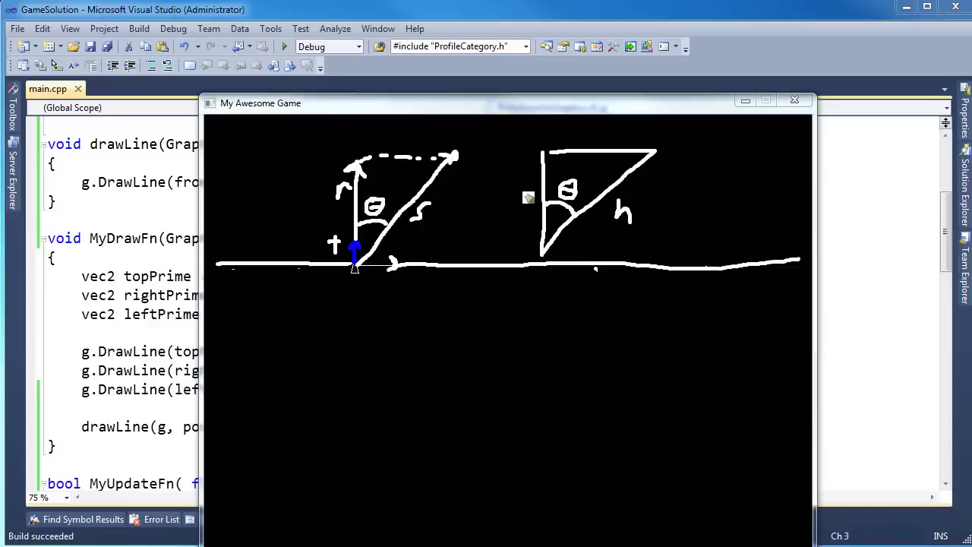
drag(532, 193, 531, 201)
mouse_move(533, 313)
mouse_down()
mouse_move(534, 334)
mouse_move(553, 313)
mouse_move(564, 331)
mouse_move(630, 319)
mouse_up()
drag(611, 328, 630, 328)
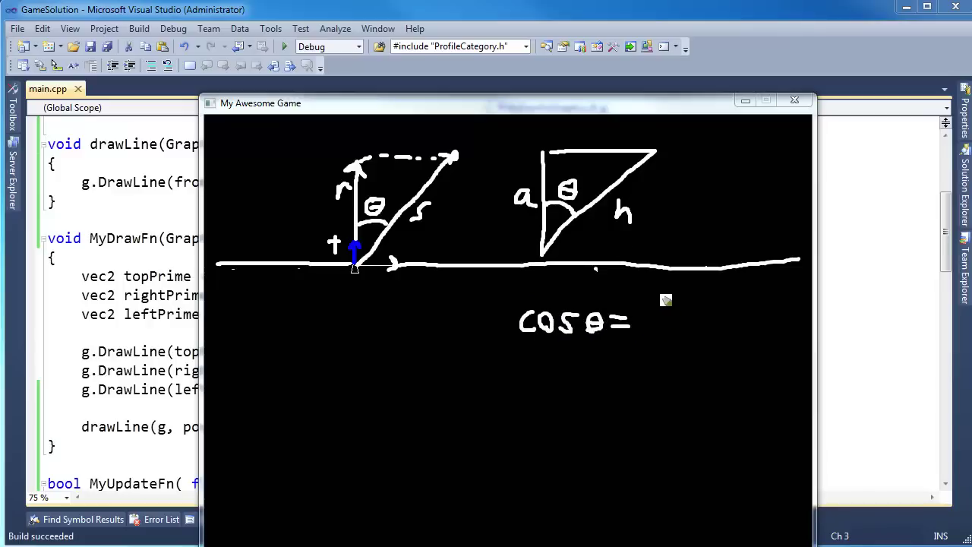
Write cos θ = a/h, rework it to h cos θ = a, then leave only s cos θ = r.
drag(669, 298, 683, 325)
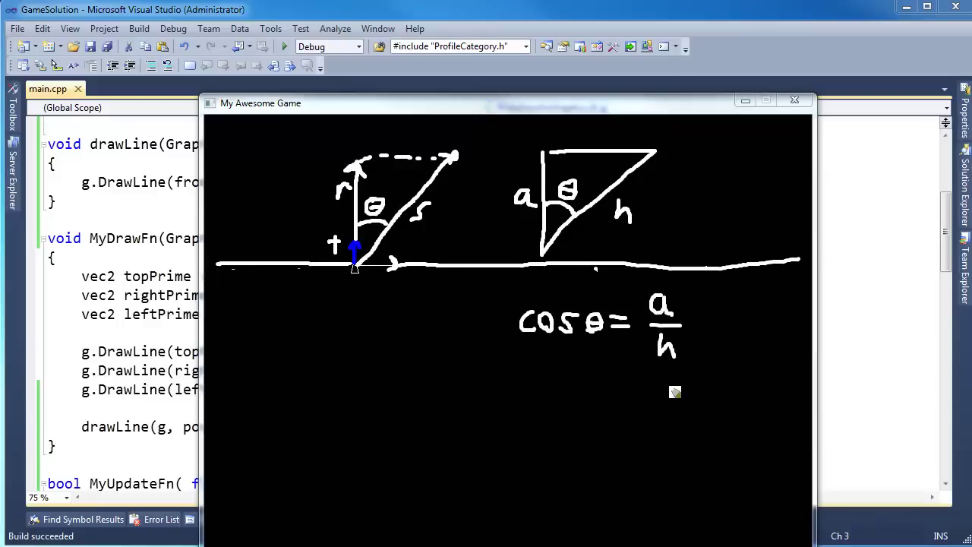
mouse_move(684, 364)
mouse_down()
mouse_move(666, 341)
mouse_move(682, 342)
mouse_move(649, 336)
mouse_up()
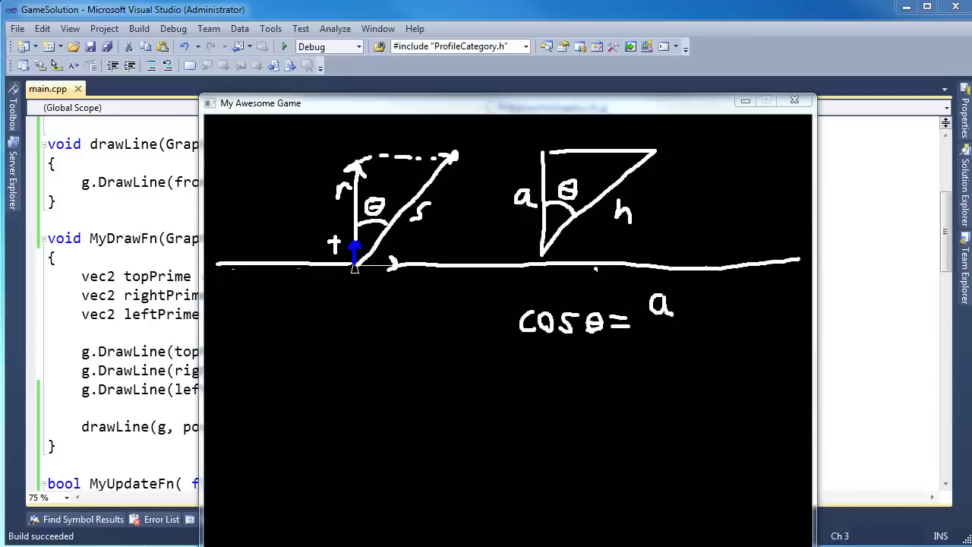
mouse_move(496, 300)
mouse_down()
mouse_move(496, 333)
mouse_move(518, 332)
mouse_up()
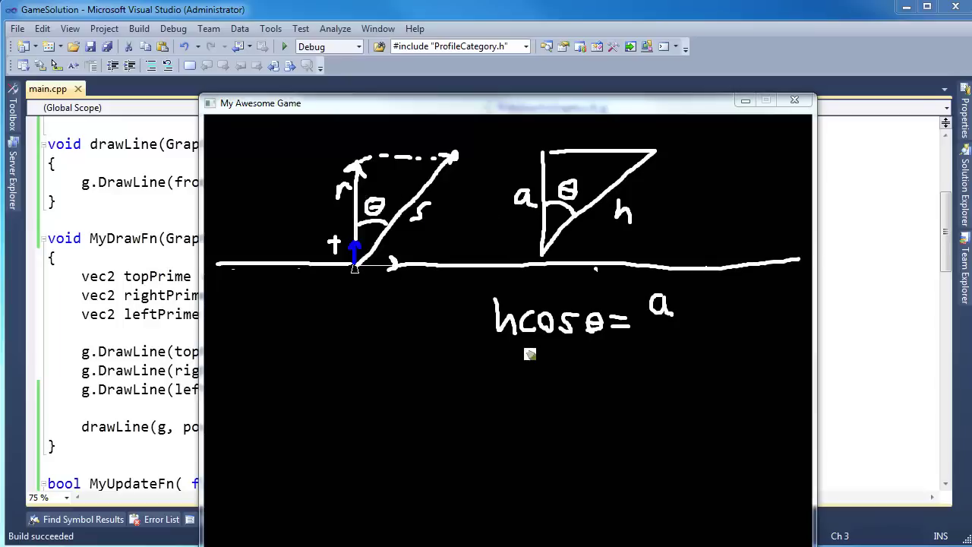
mouse_move(521, 366)
mouse_down()
mouse_move(497, 389)
mouse_move(539, 389)
mouse_move(557, 374)
mouse_move(565, 389)
mouse_move(628, 378)
mouse_move(658, 391)
mouse_move(678, 369)
mouse_up()
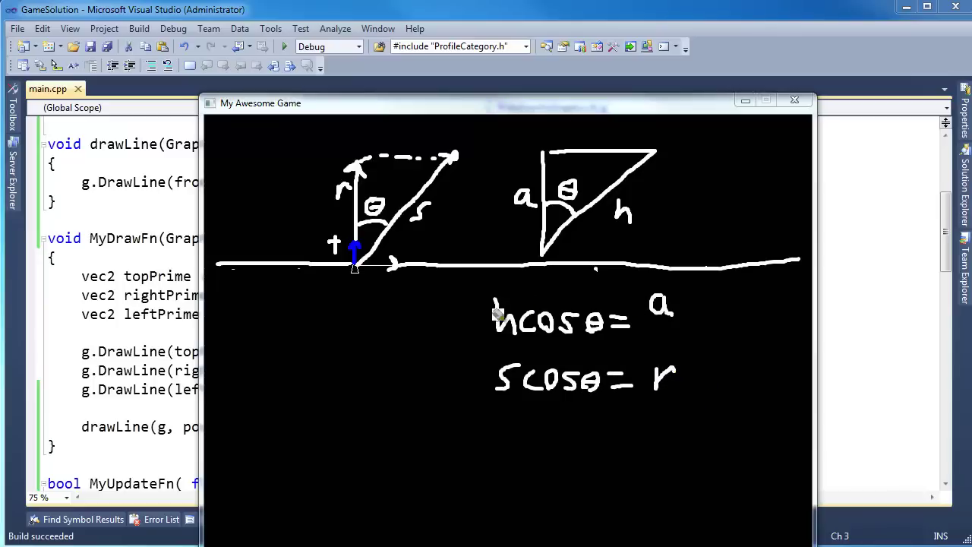
mouse_move(494, 311)
mouse_down()
mouse_move(666, 311)
mouse_move(479, 338)
mouse_up()
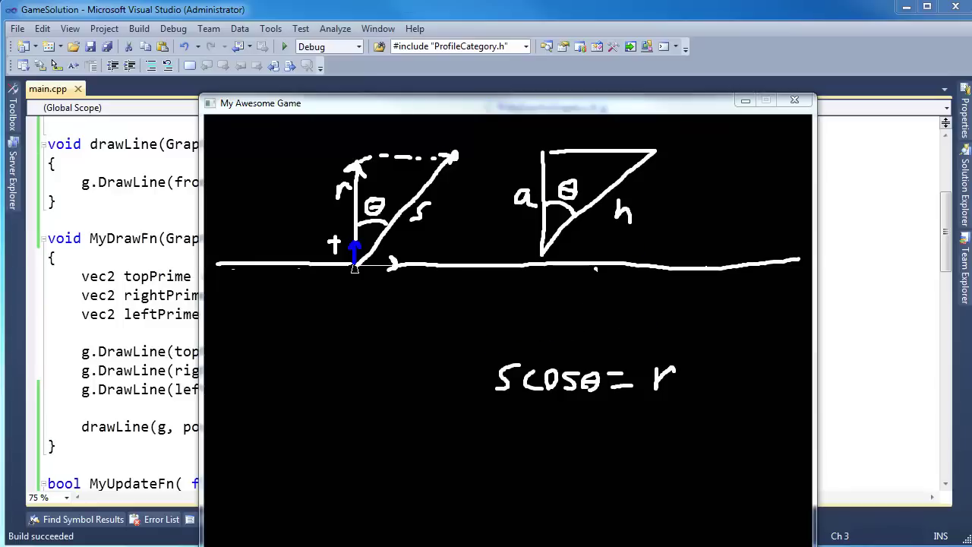
Handwrite 's·t' below the ground line of the game sketch.
right_click(355, 258)
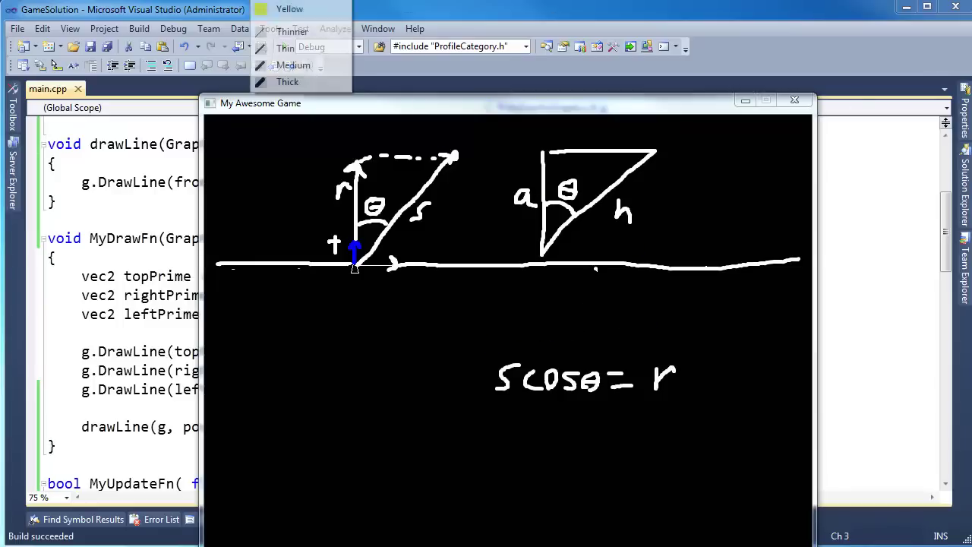
click(287, 9)
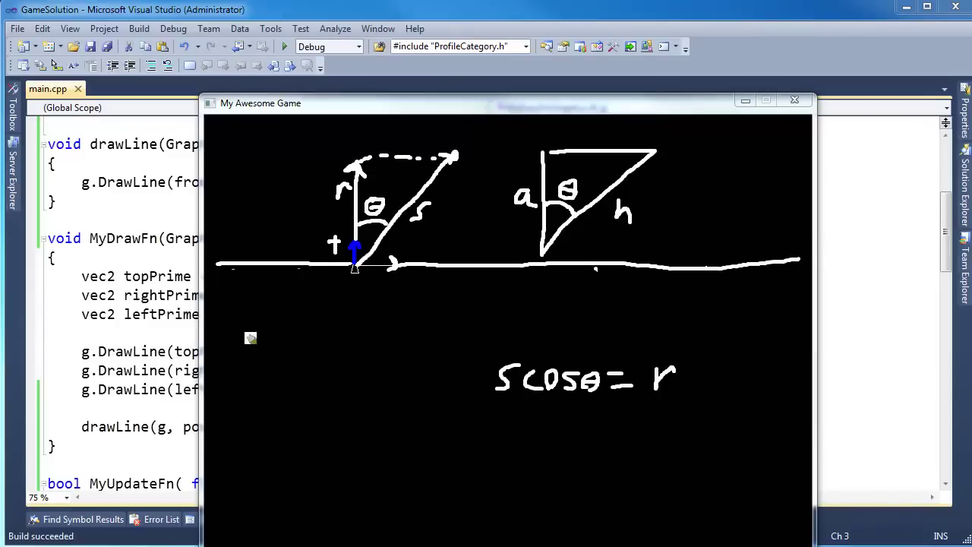
drag(295, 300, 274, 317)
click(303, 311)
drag(327, 297, 323, 319)
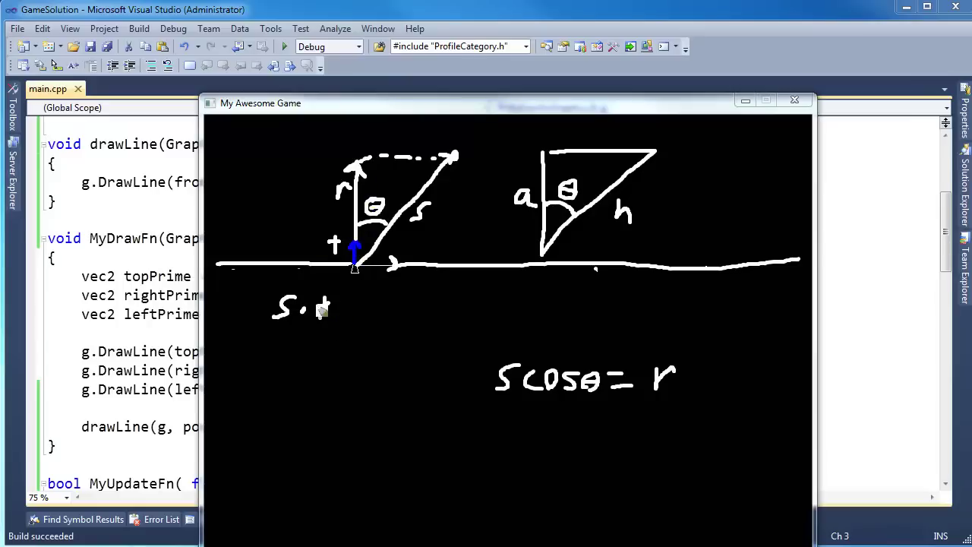
Finish the equation as '= ||s|| ||t|| cos θ' and add vector bars over t.
mouse_move(342, 304)
mouse_down()
mouse_move(360, 301)
mouse_move(378, 317)
mouse_move(480, 322)
mouse_move(508, 317)
mouse_move(518, 303)
mouse_move(527, 317)
mouse_move(544, 304)
mouse_up()
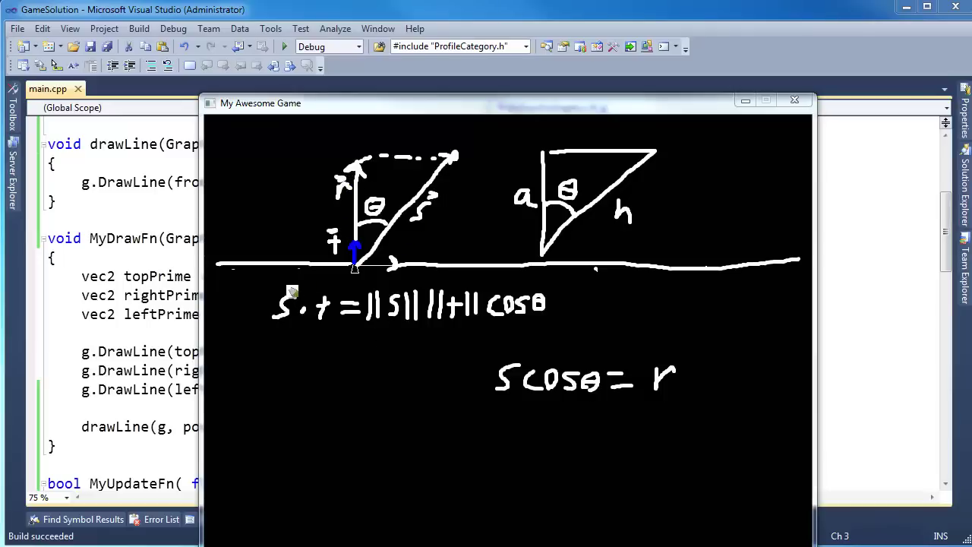
drag(322, 301, 331, 293)
click(453, 282)
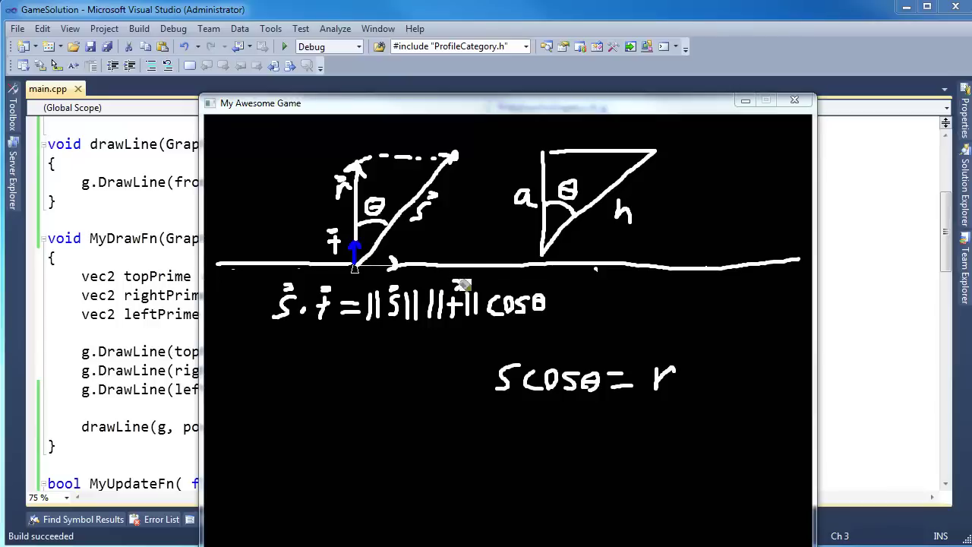
Erase '||t|| cos θ' and rewrite 'cos θ' directly after ||s||.
mouse_move(460, 283)
mouse_down()
mouse_move(452, 304)
mouse_move(470, 308)
mouse_move(445, 315)
mouse_move(540, 304)
mouse_up()
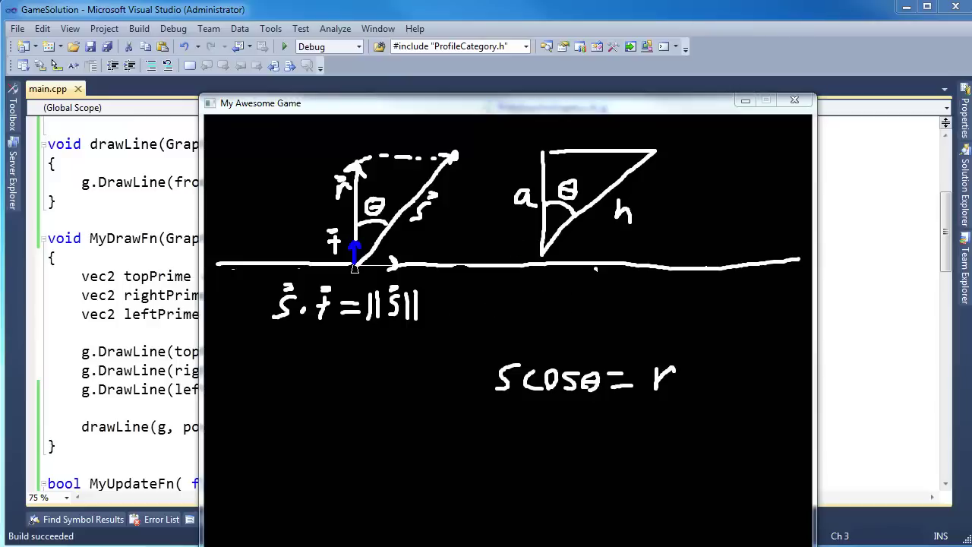
mouse_move(441, 298)
mouse_down()
mouse_move(442, 318)
mouse_move(457, 299)
mouse_move(467, 317)
mouse_move(504, 313)
mouse_up()
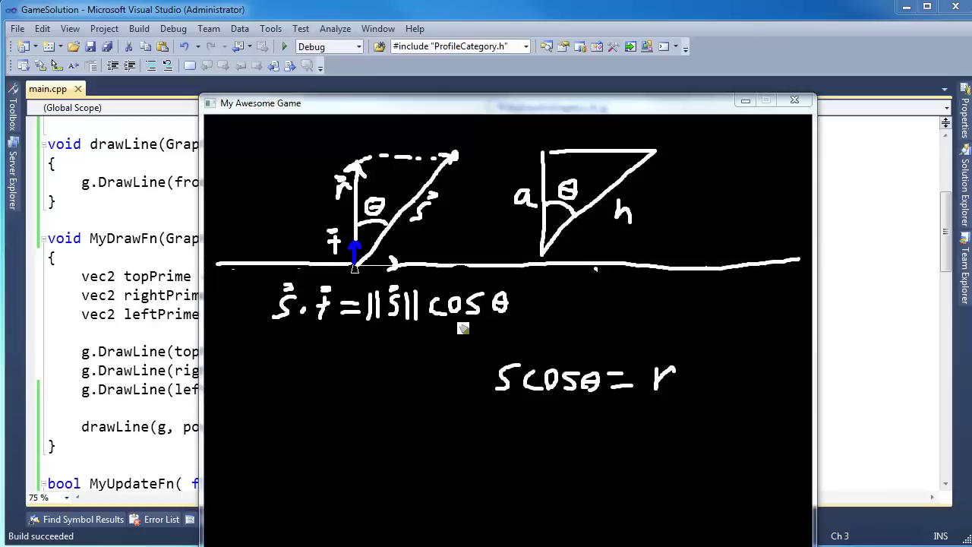
Draw a white underline beneath 's·t = ||s|| cos θ'.
drag(272, 342, 495, 328)
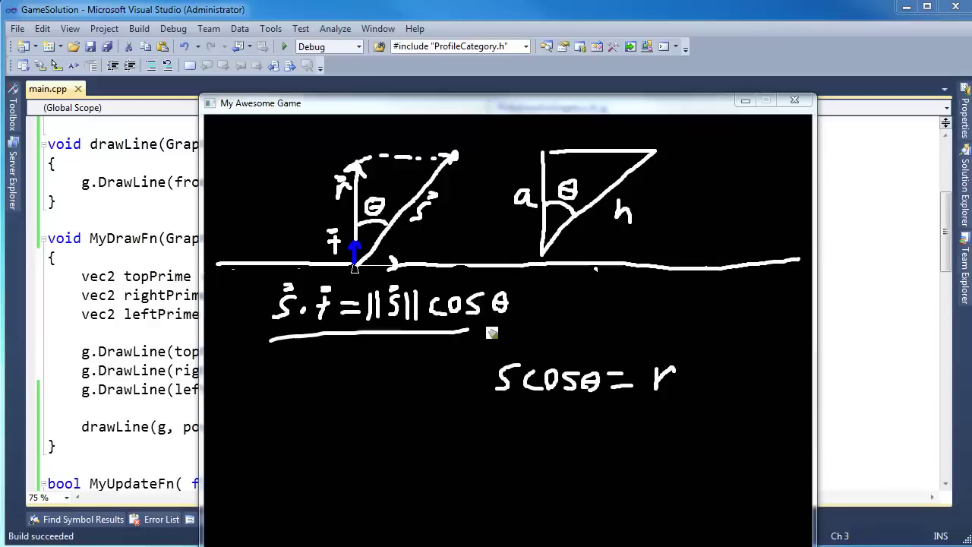